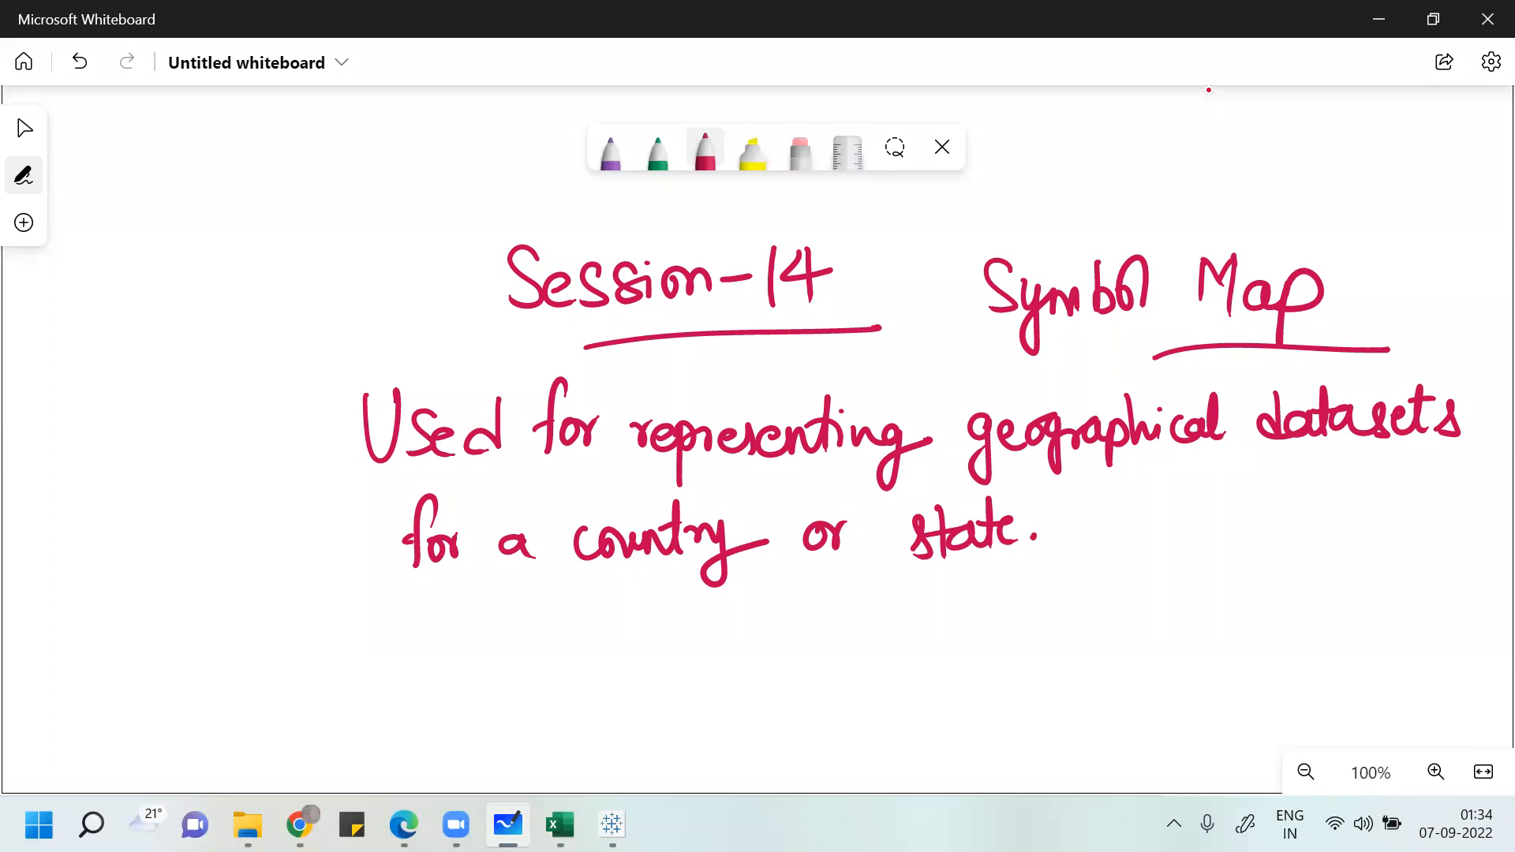
# Handwrite "Filled Map" with a double underline in green above the "Symbol Map" heading, and circle "Symbol Map".
pyautogui.click(659, 153)
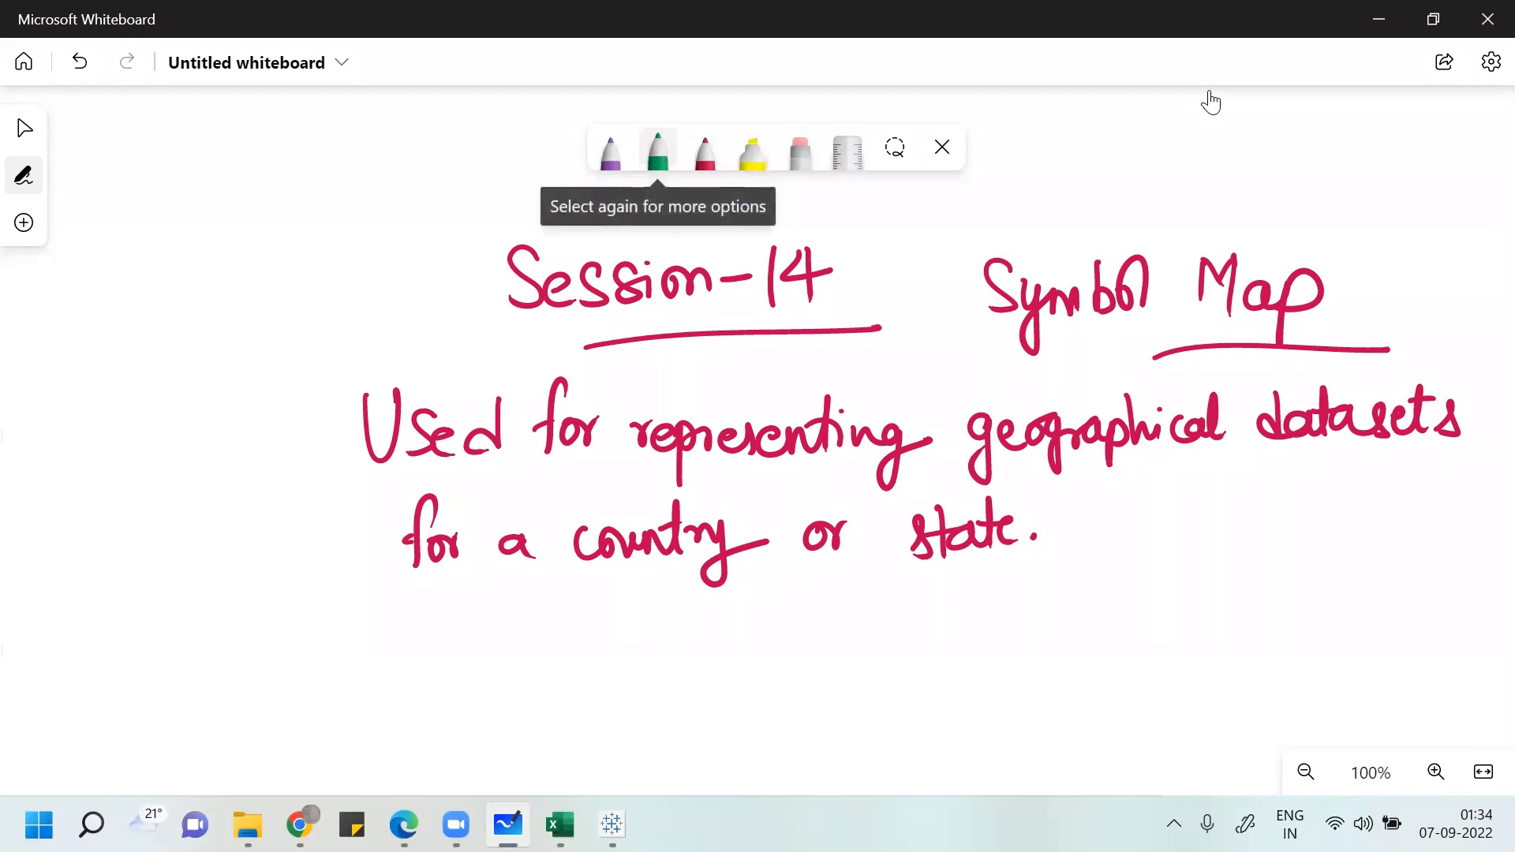
pyautogui.moveTo(1020, 150)
pyautogui.mouseDown()
pyautogui.moveTo(1019, 216)
pyautogui.moveTo(1049, 141)
pyautogui.mouseUp()
pyautogui.moveTo(1020, 198); pyautogui.dragTo(1050, 214)
pyautogui.moveTo(1078, 137)
pyautogui.mouseDown()
pyautogui.moveTo(1069, 202)
pyautogui.moveTo(1164, 158)
pyautogui.moveTo(1185, 129)
pyautogui.moveTo(1229, 177)
pyautogui.mouseUp()
pyautogui.moveTo(1242, 145); pyautogui.dragTo(1241, 212)
pyautogui.moveTo(1241, 166); pyautogui.dragTo(1272, 136)
pyautogui.moveTo(1137, 223); pyautogui.dragTo(1311, 183)
pyautogui.moveTo(1186, 227); pyautogui.dragTo(1374, 182)
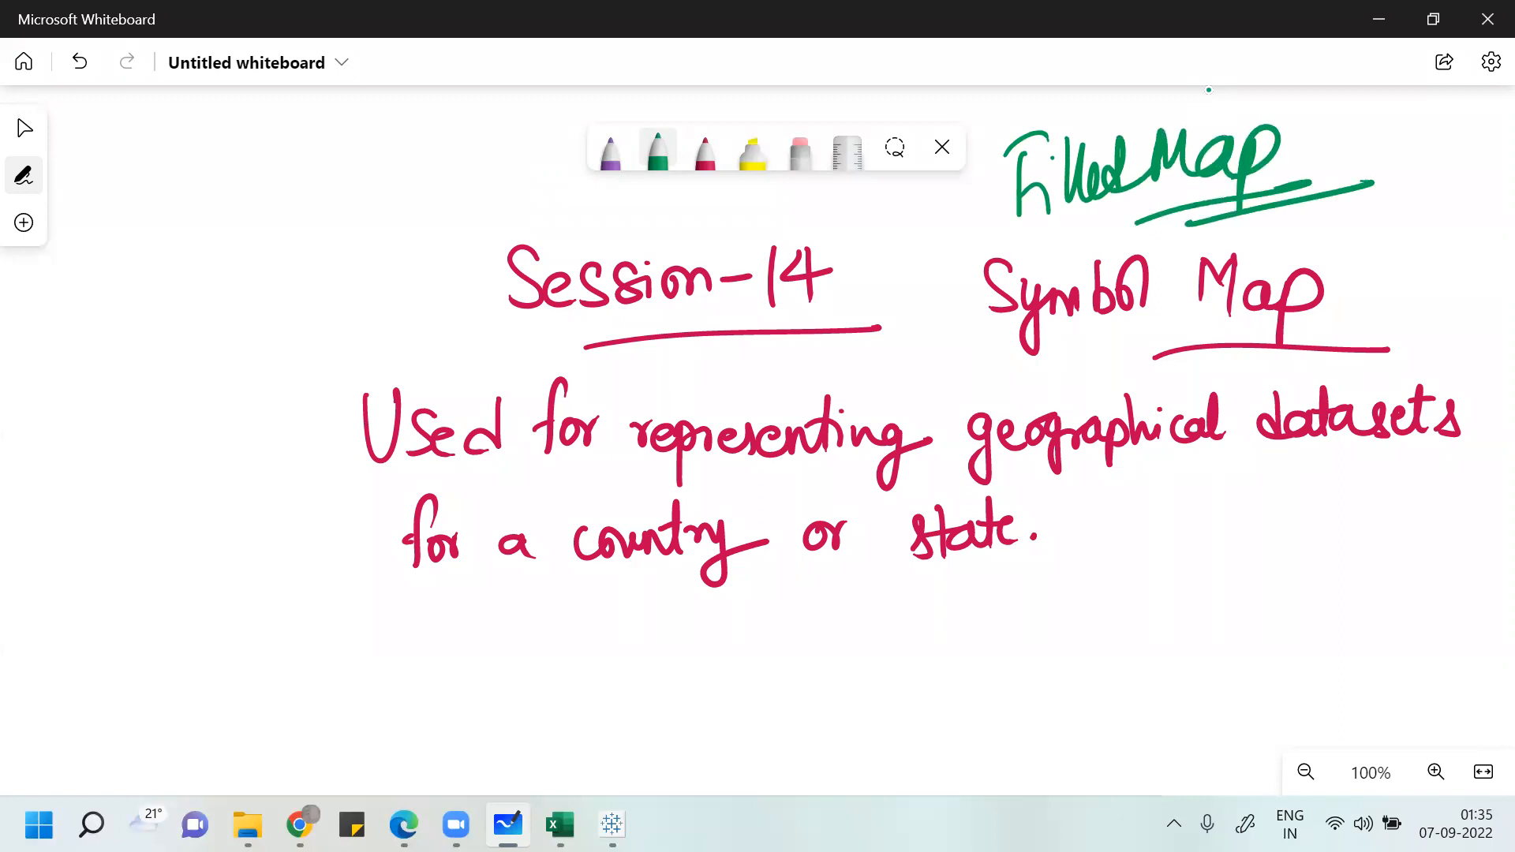
pyautogui.moveTo(1030, 365)
pyautogui.mouseDown()
pyautogui.moveTo(1156, 222)
pyautogui.moveTo(1139, 353)
pyautogui.mouseUp()
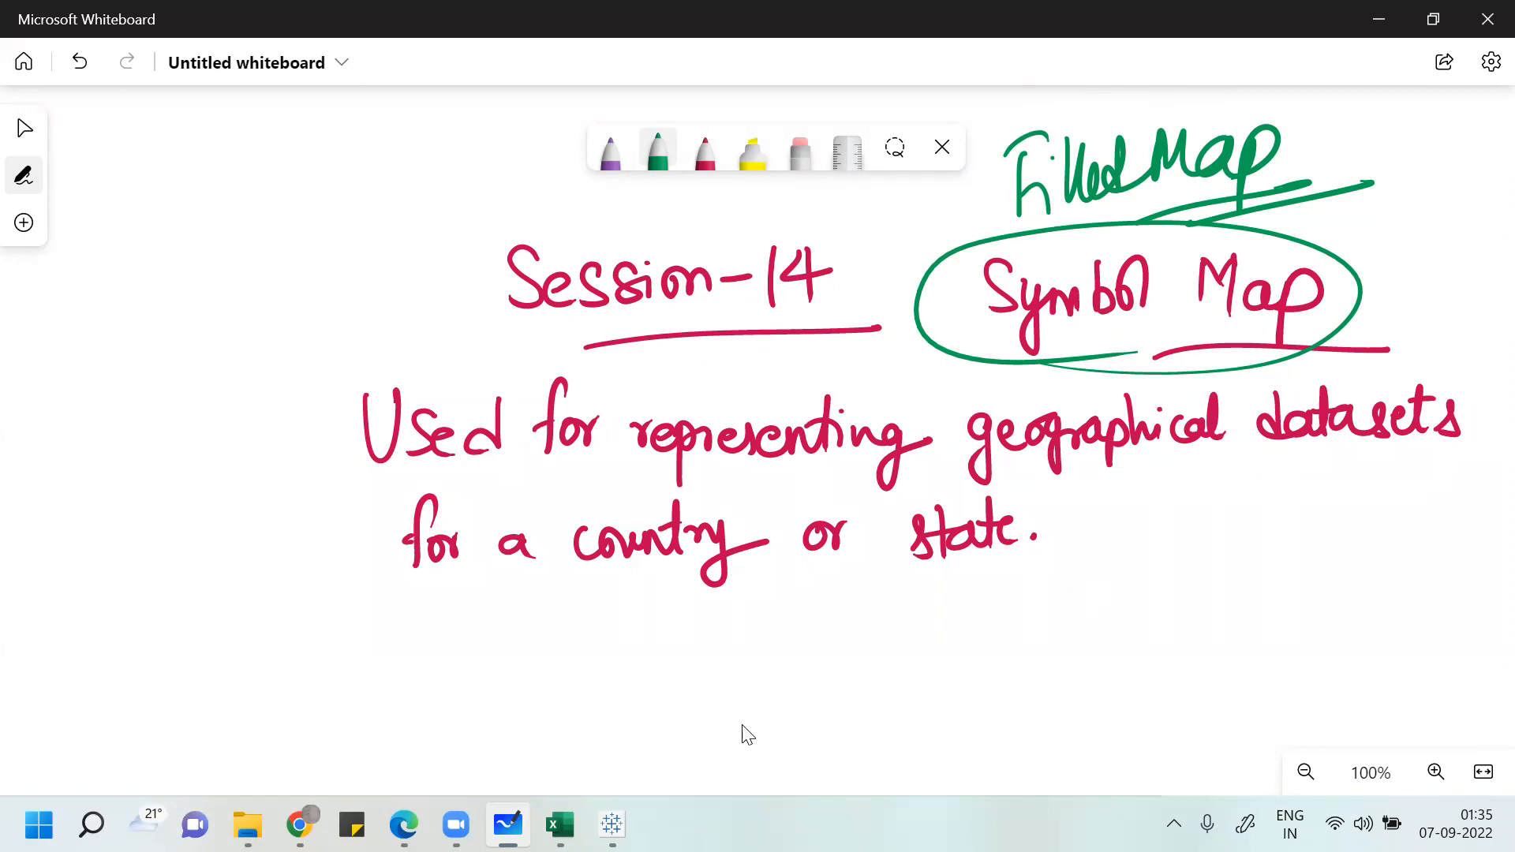
# Switch to Tableau and create a symbol map from the State and Profit fields.
pyautogui.click(612, 825)
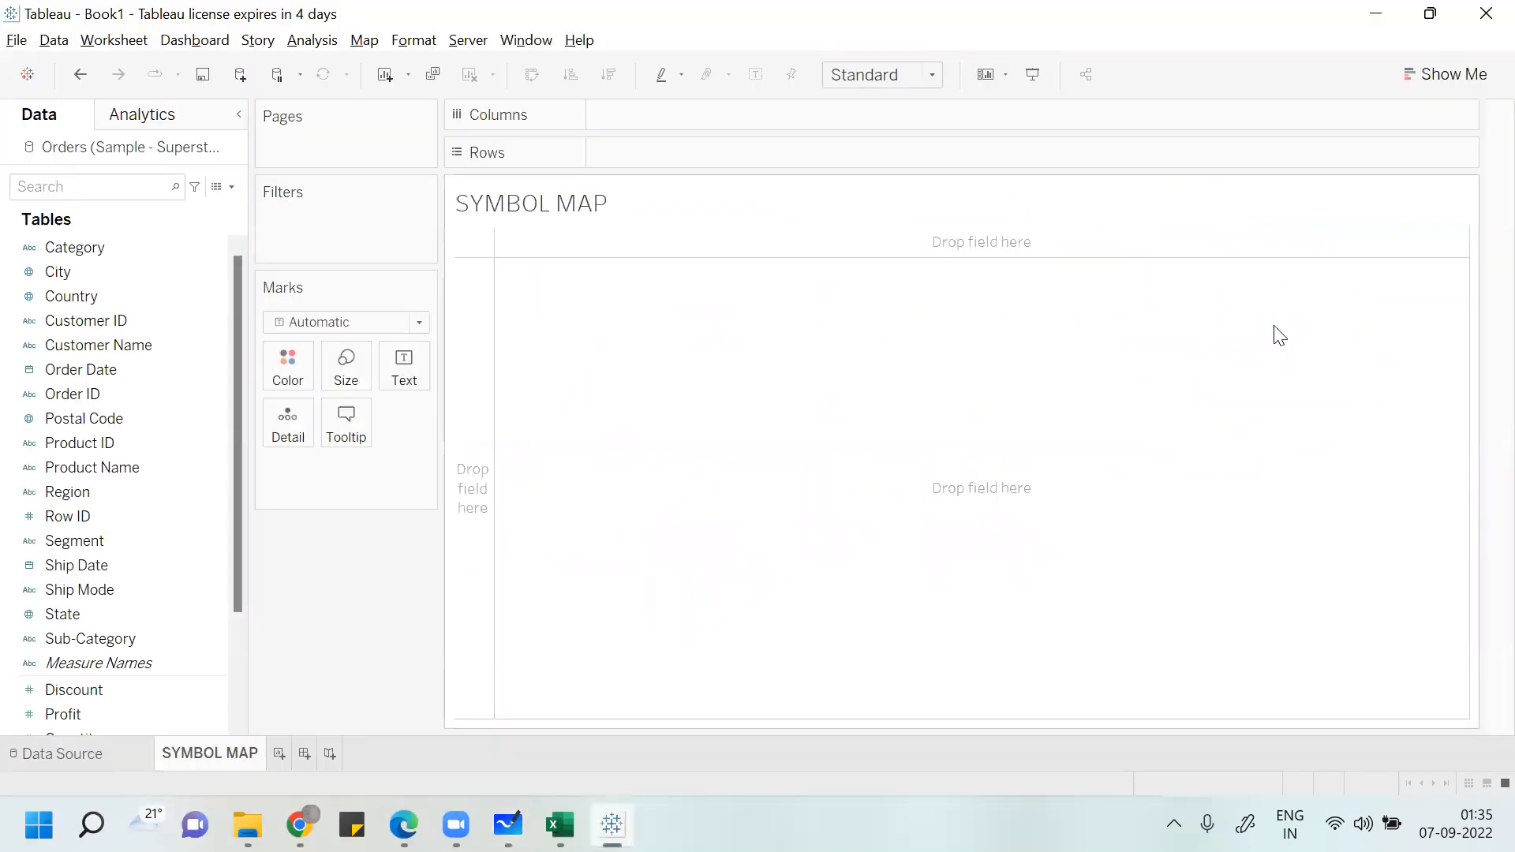
pyautogui.click(1460, 74)
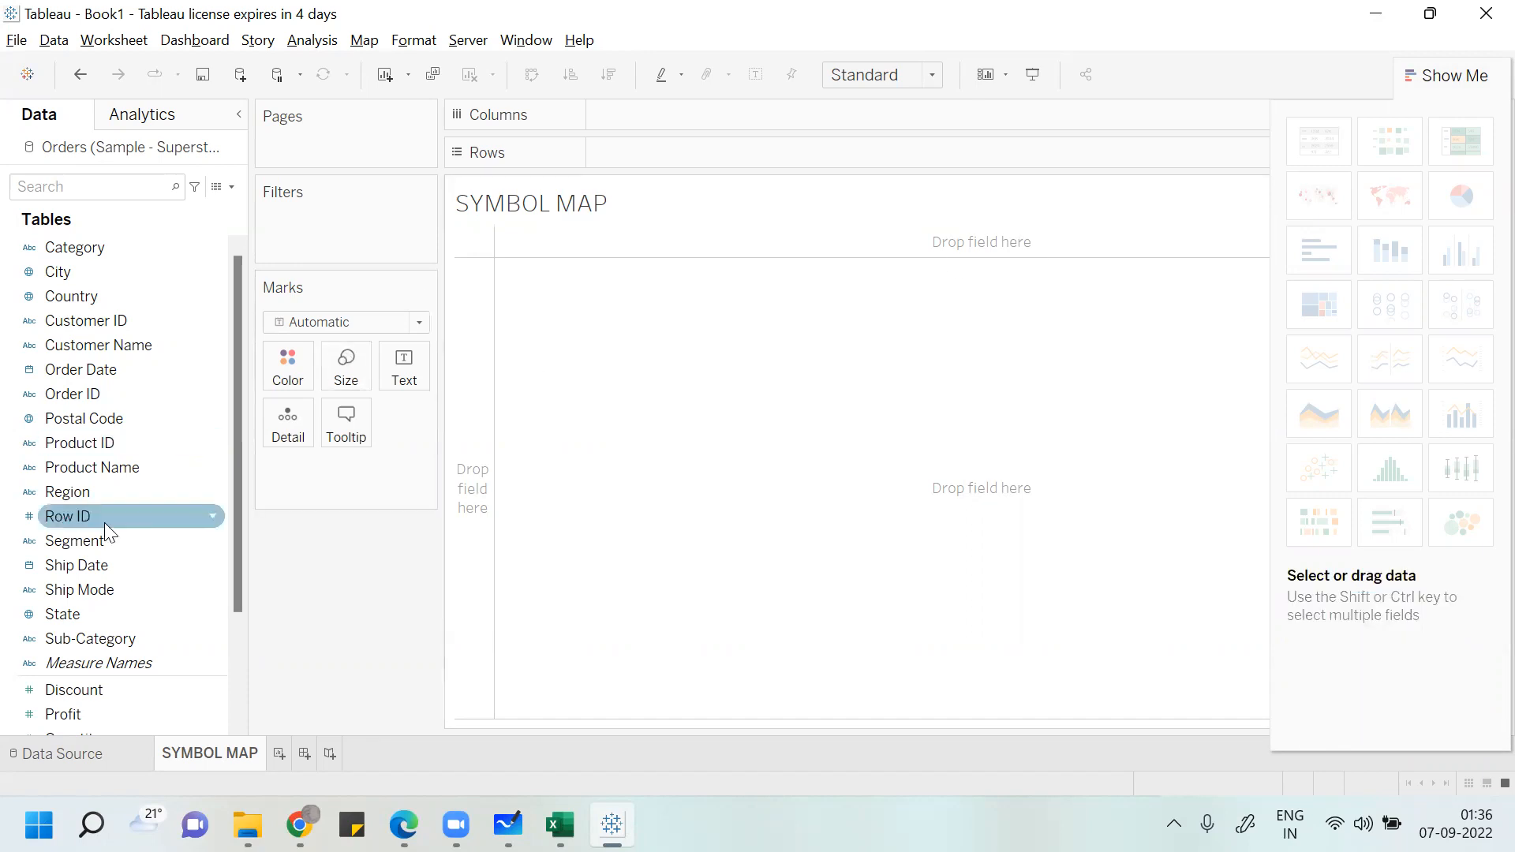
pyautogui.click(97, 609)
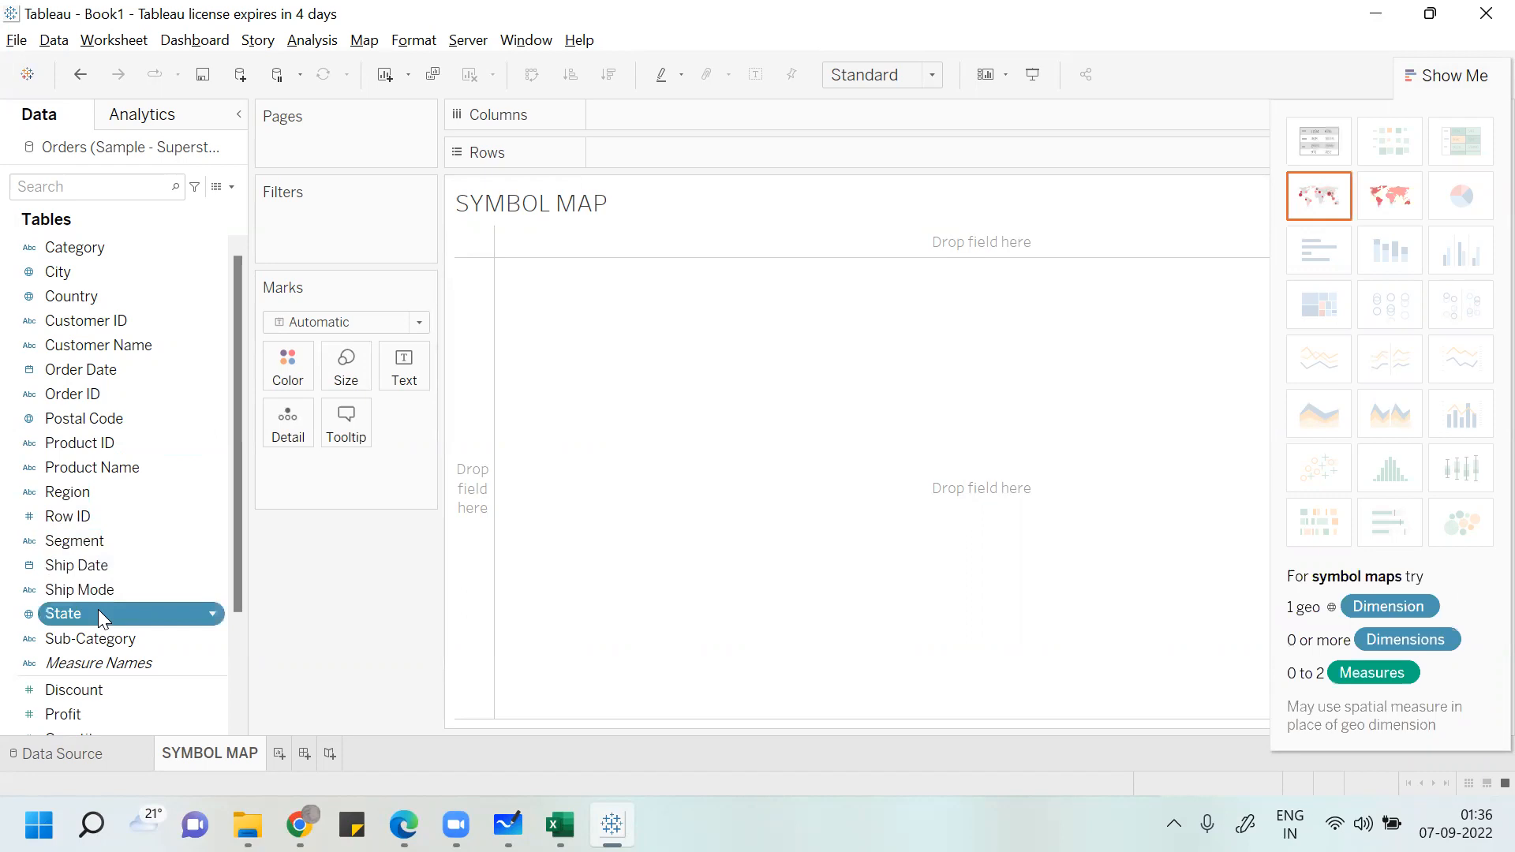
pyautogui.keyDown('shift'); pyautogui.click(61, 715); pyautogui.keyUp('shift')
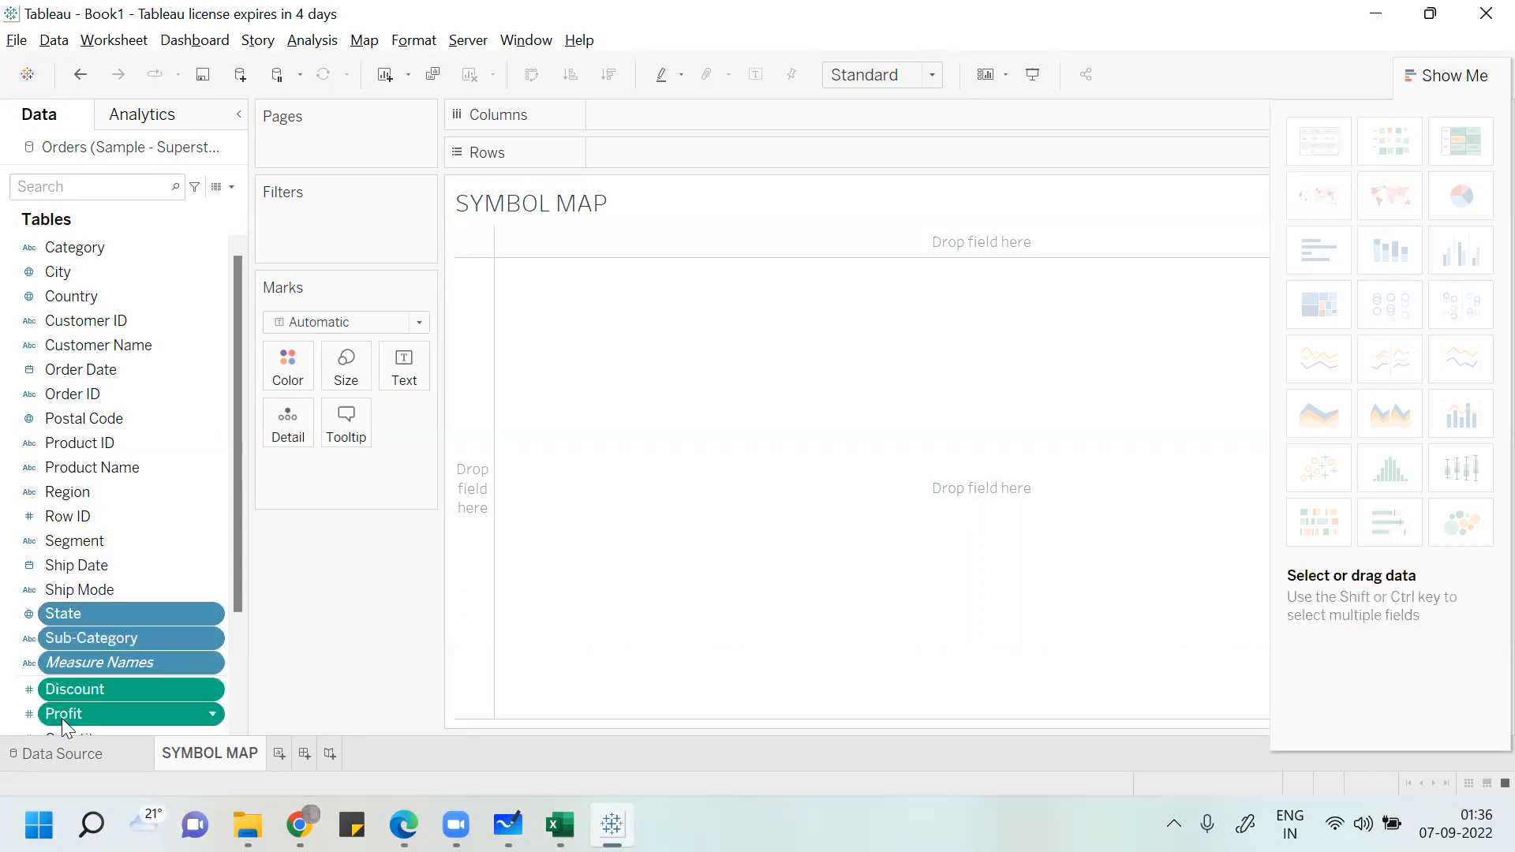
pyautogui.click(123, 610)
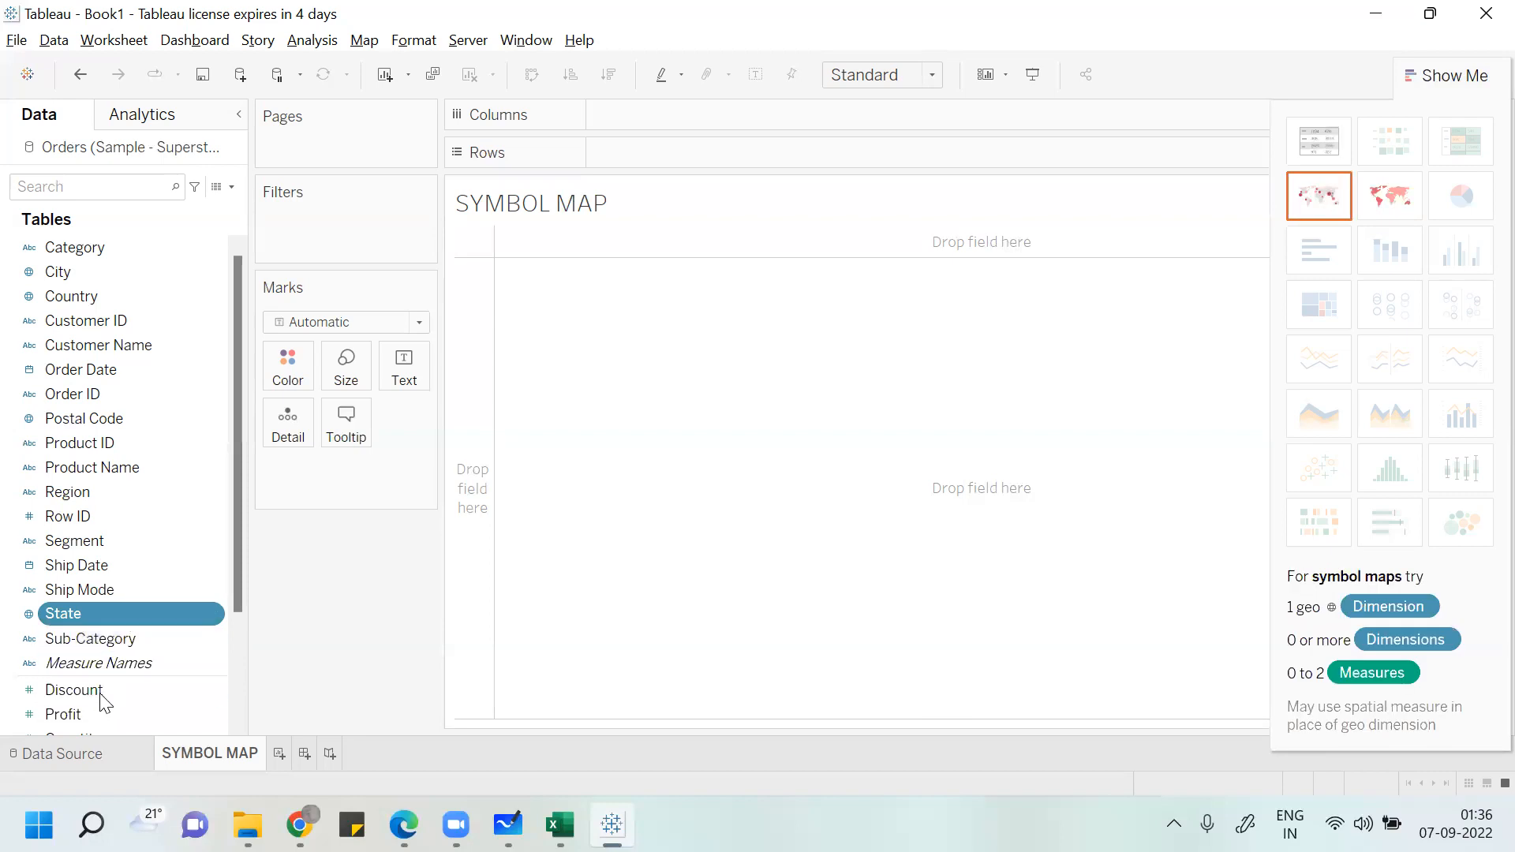
pyautogui.keyDown('ctrl'); pyautogui.click(99, 713); pyautogui.keyUp('ctrl')
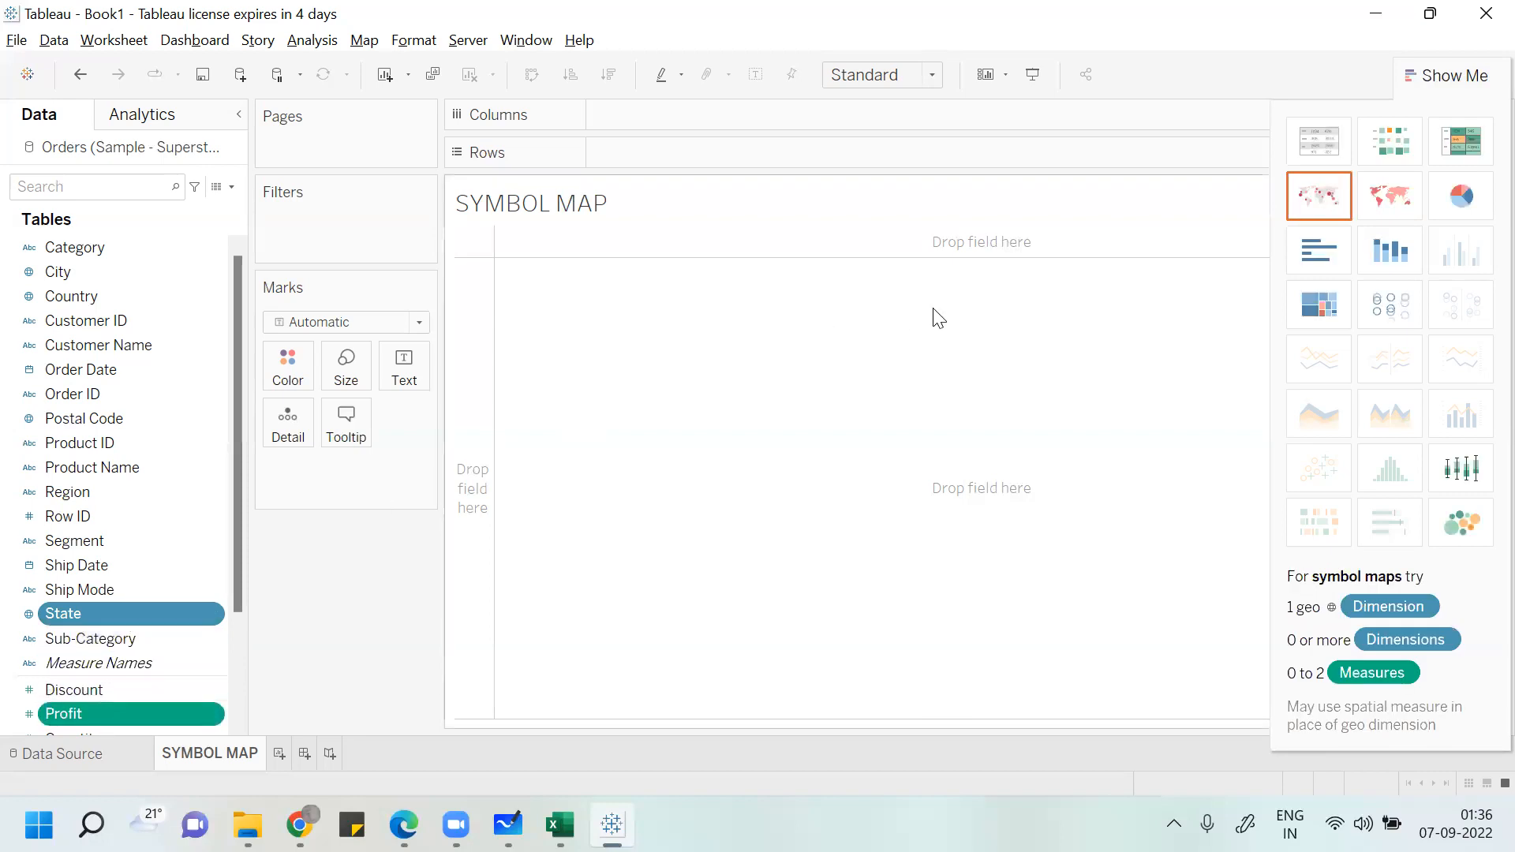
pyautogui.click(1317, 194)
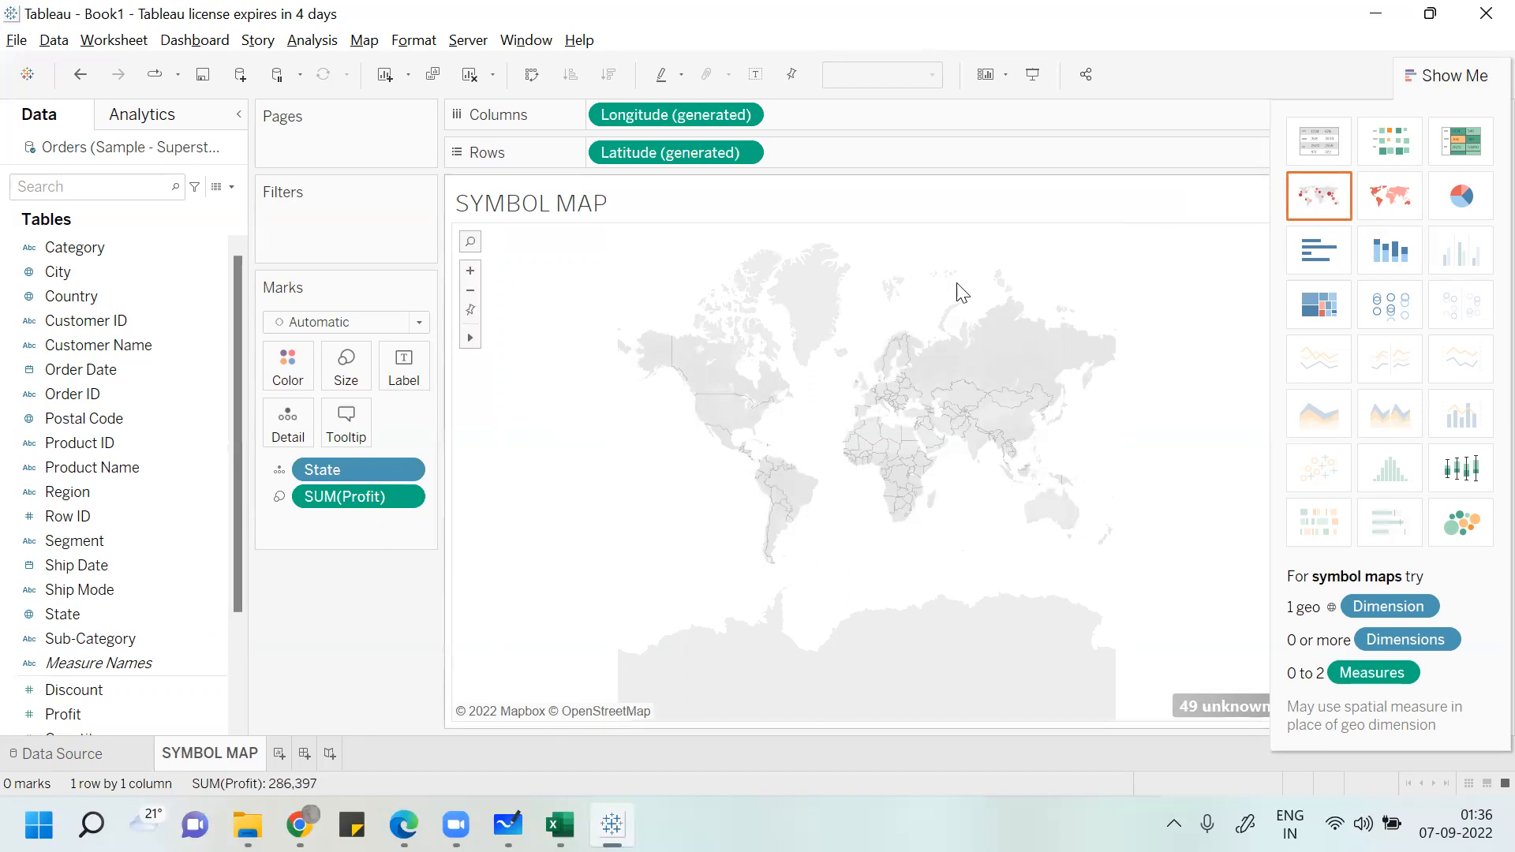
pyautogui.click(1460, 76)
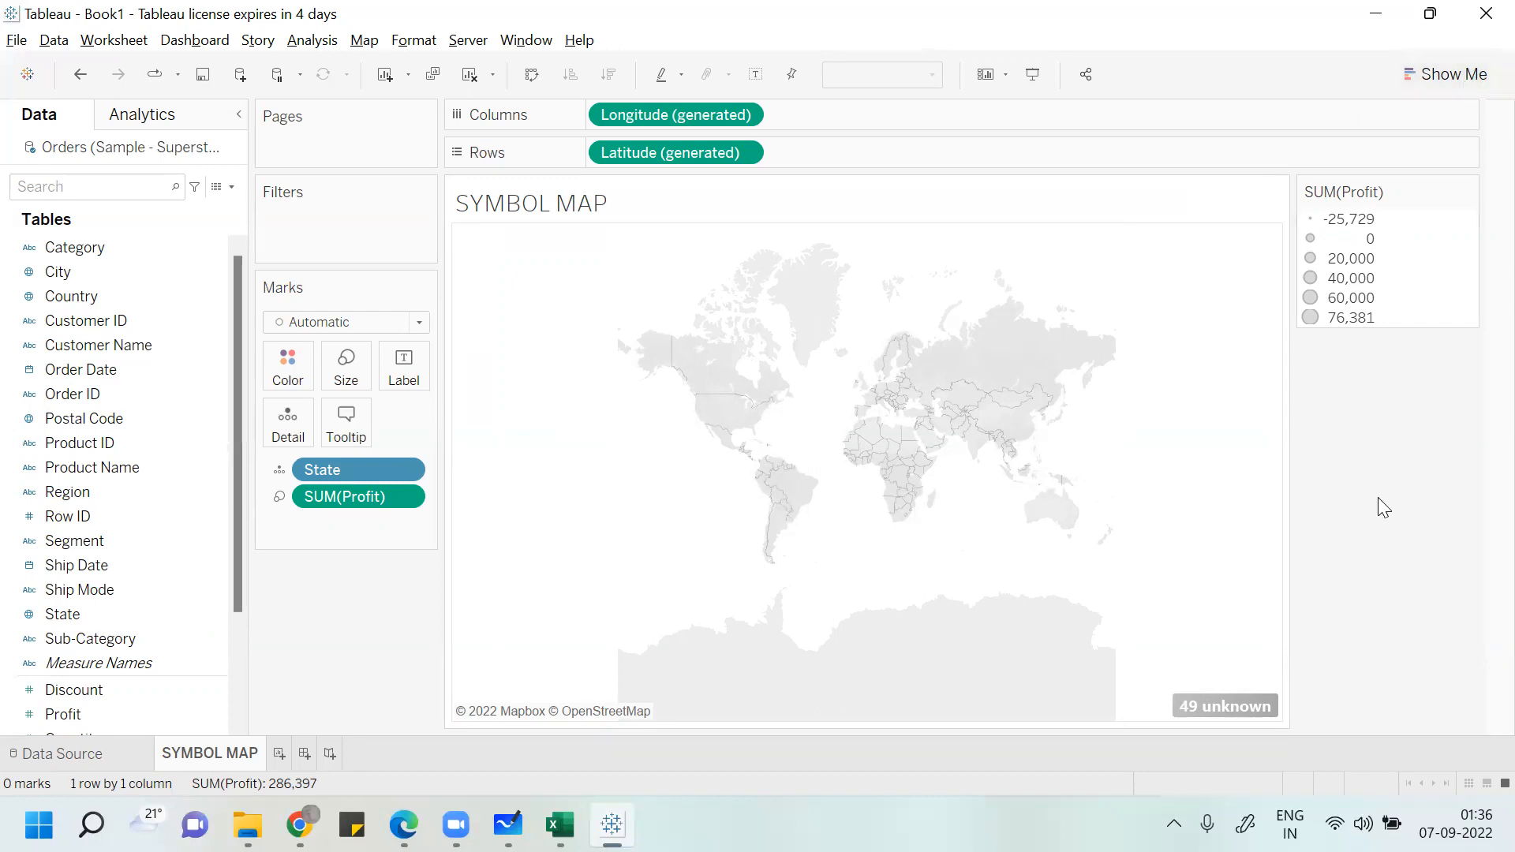
# Correct the unknown State locations by fixing the country/region to United States.
pyautogui.click(1240, 706)
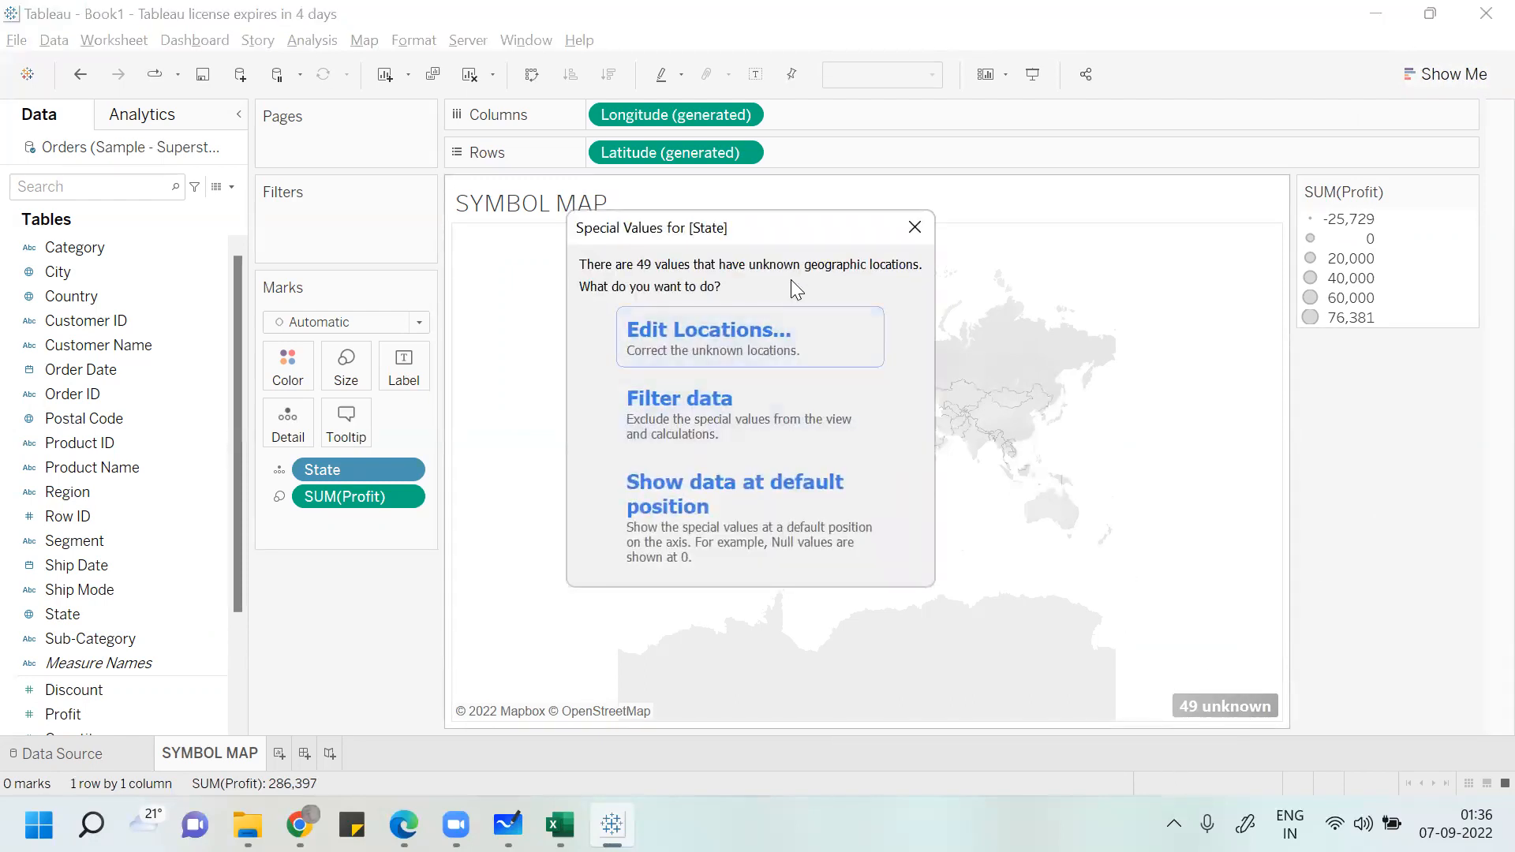
pyautogui.click(742, 320)
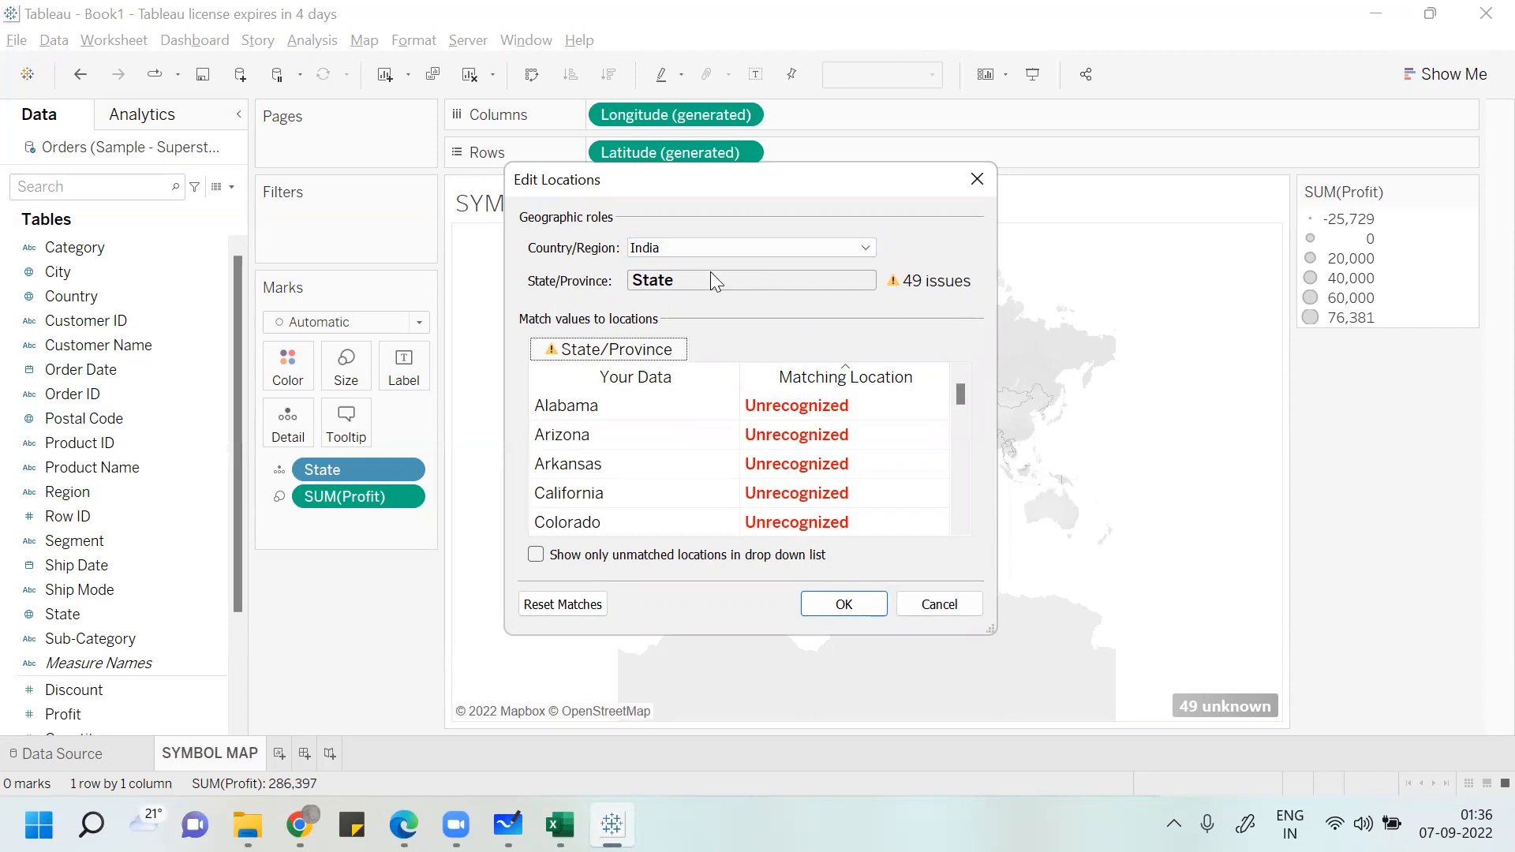
pyautogui.click(702, 248)
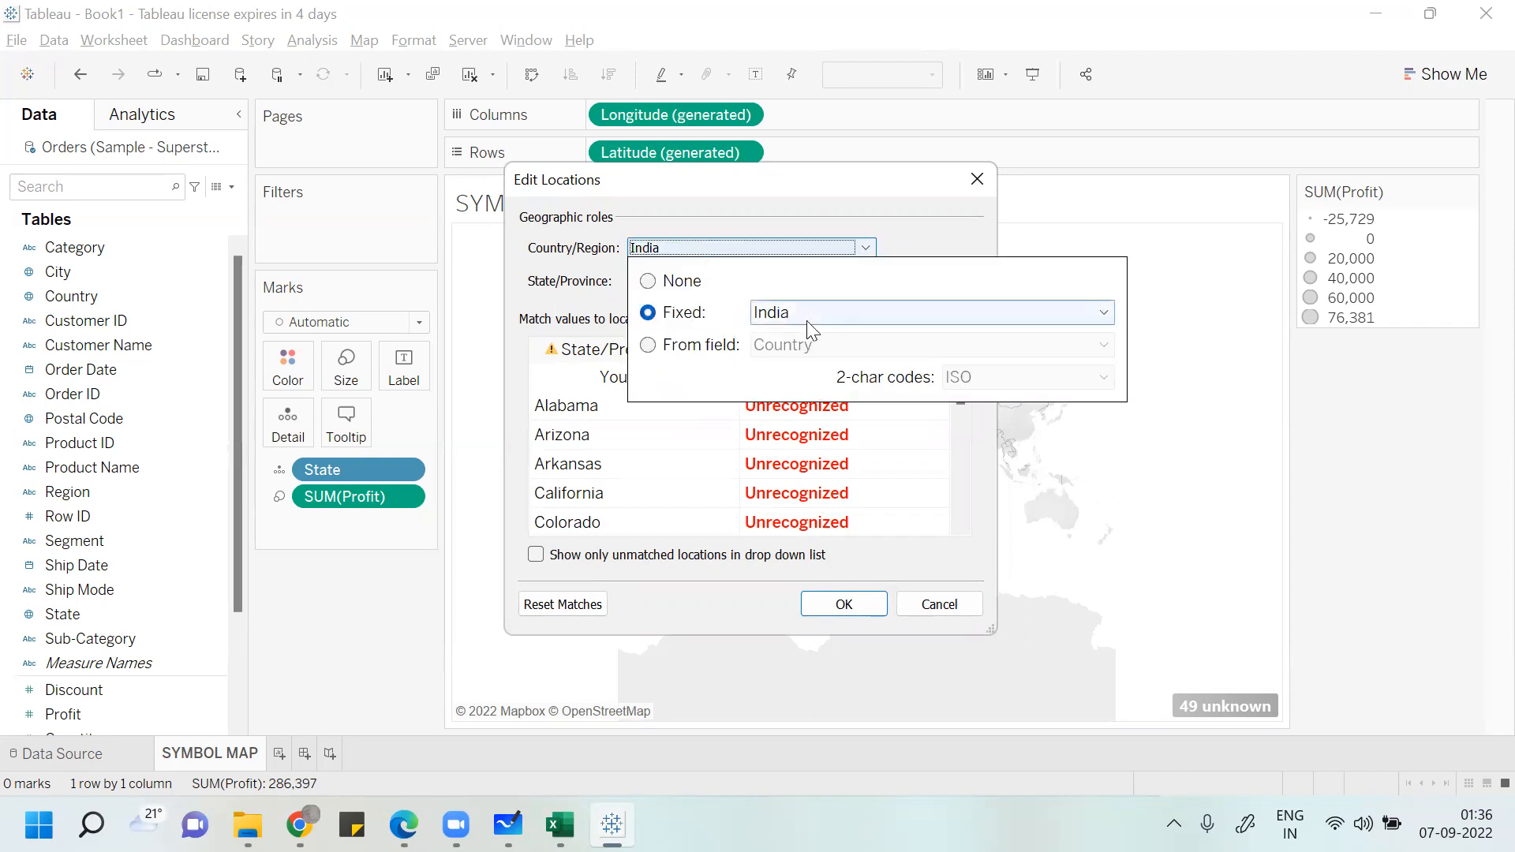
pyautogui.click(929, 312)
pyautogui.write('UNIT')
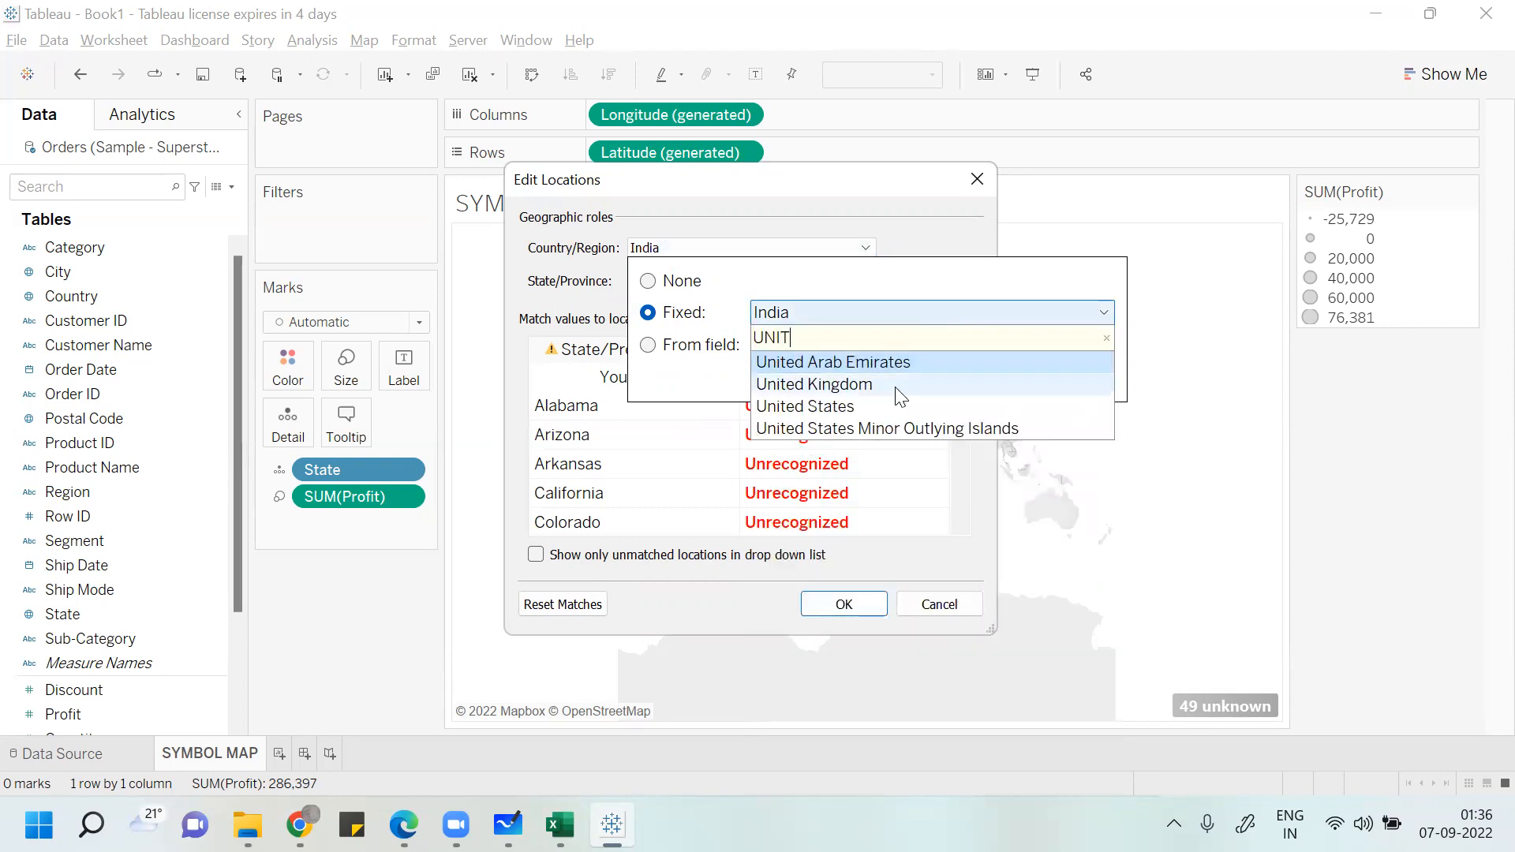
pyautogui.click(842, 409)
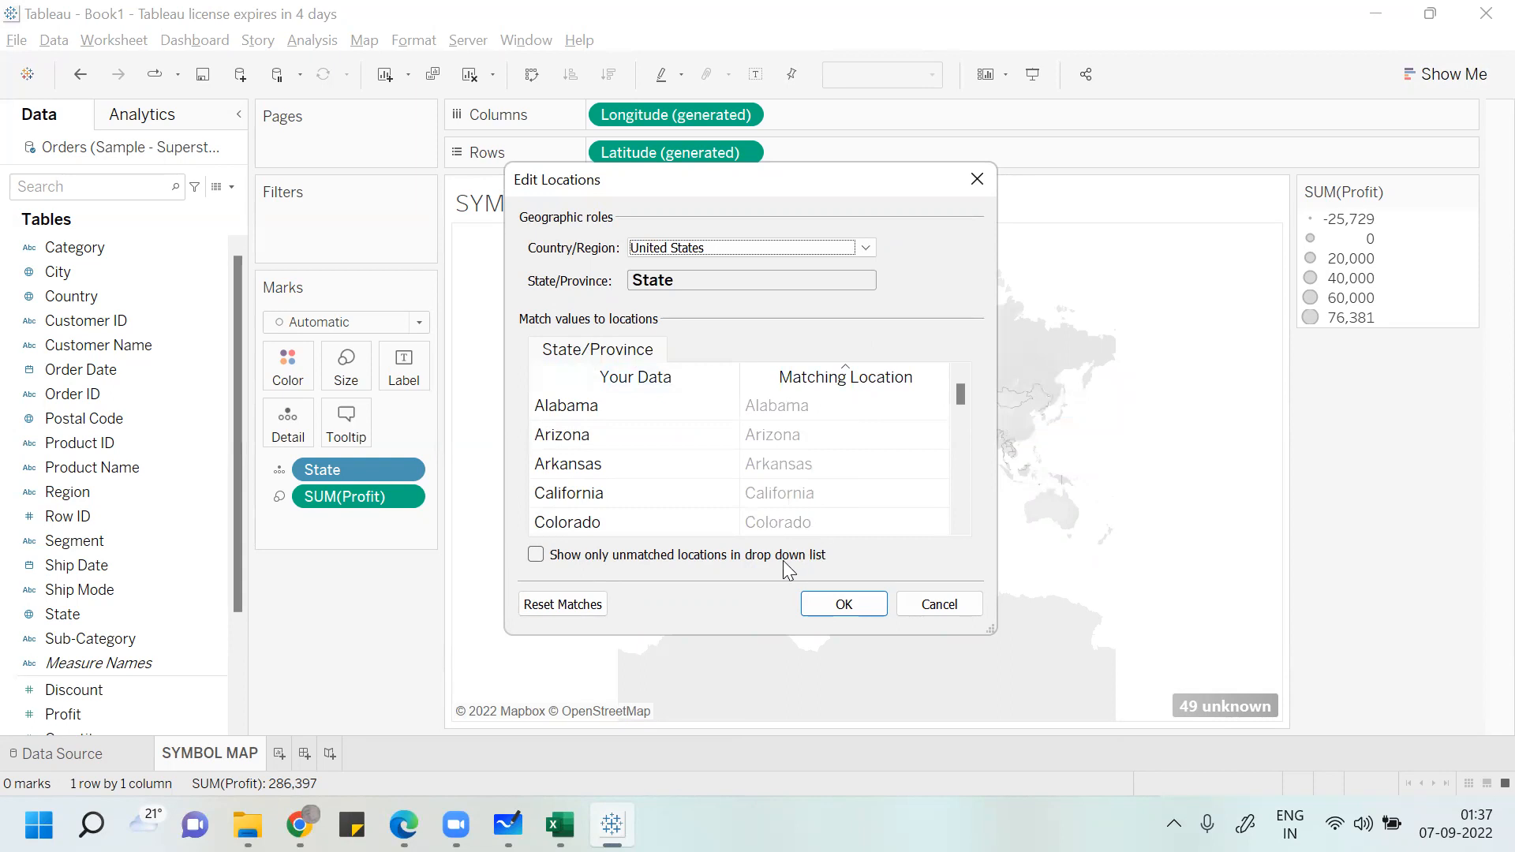
pyautogui.click(838, 604)
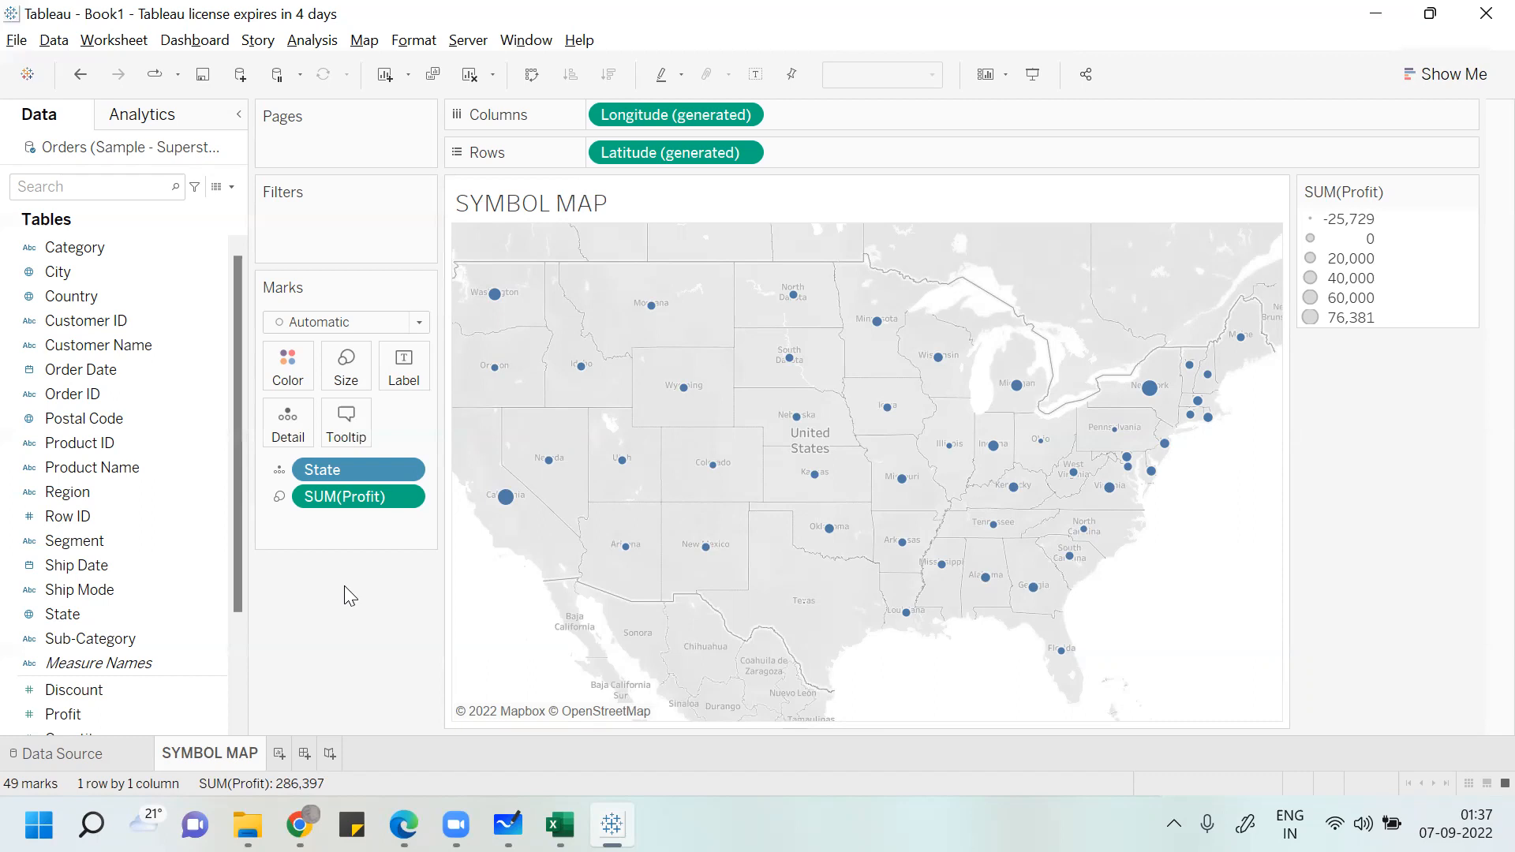
# Assign Profit to the size of the map marks.
pyautogui.click(348, 376)
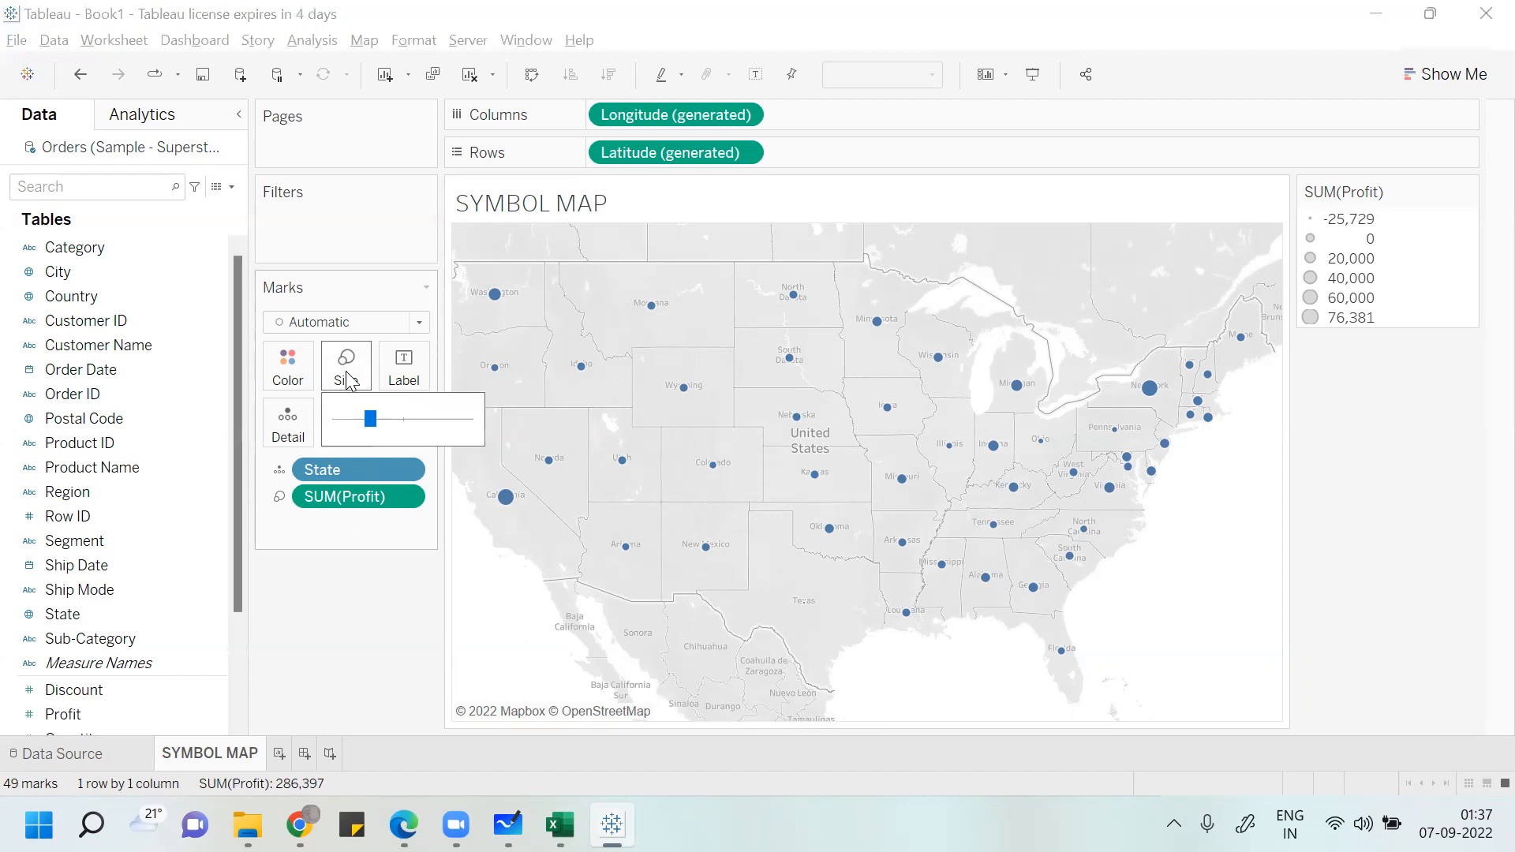
pyautogui.click(350, 381)
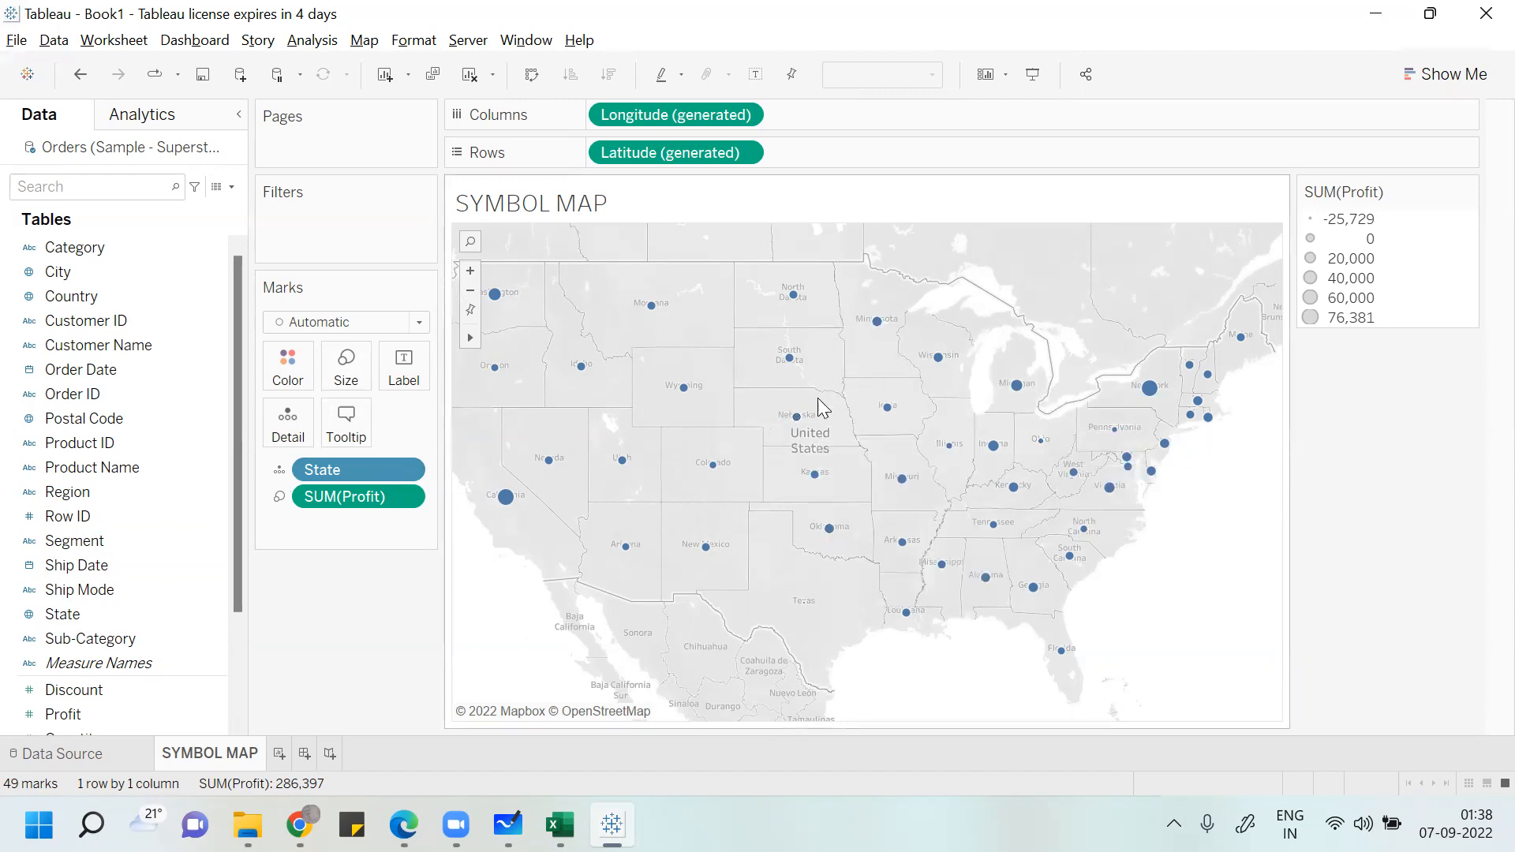
pyautogui.moveTo(980, 438)
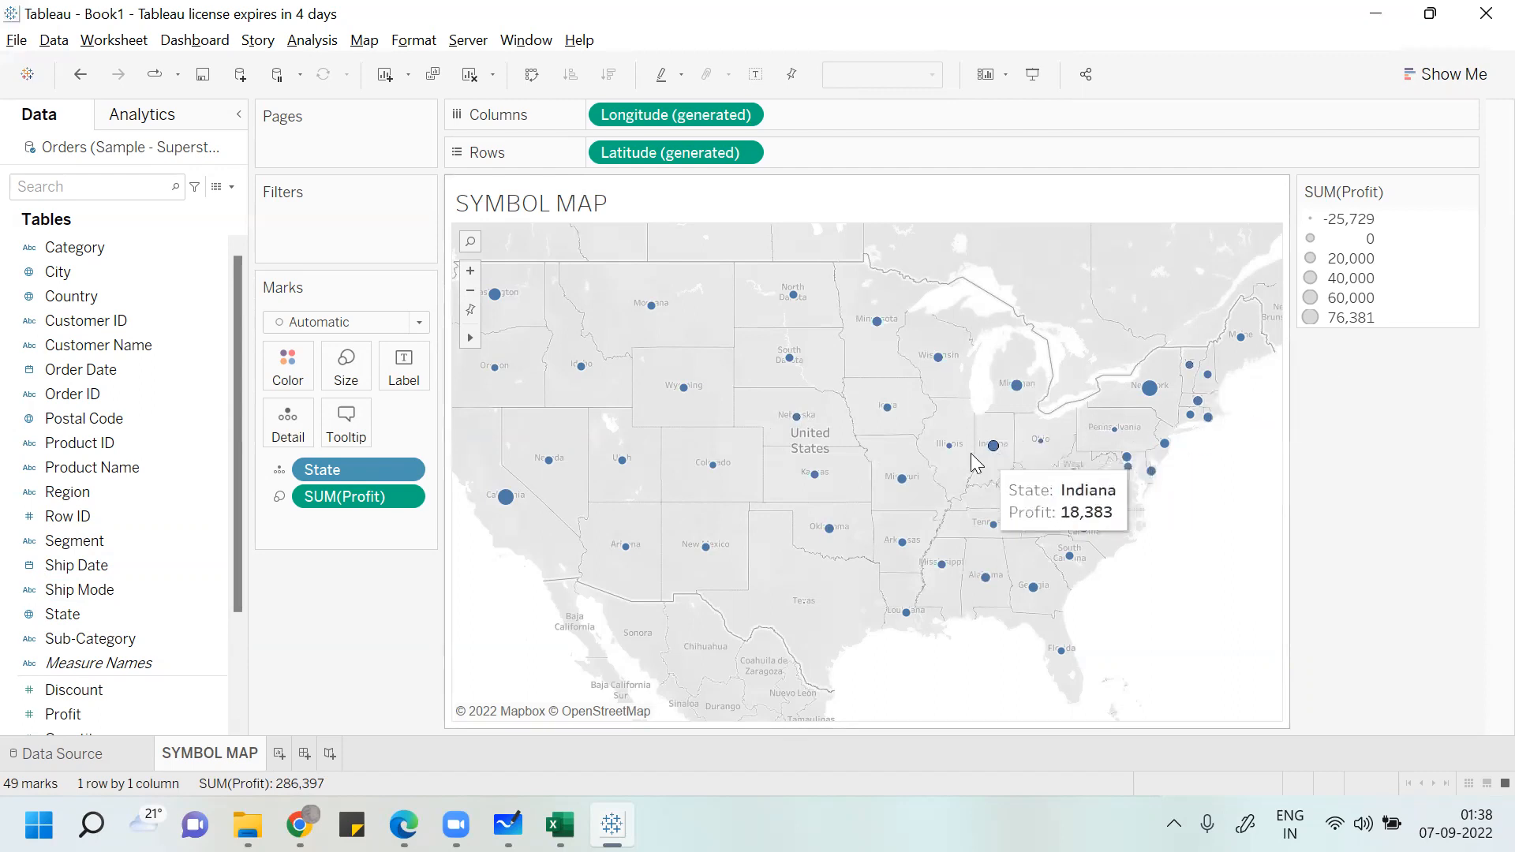
pyautogui.moveTo(63, 714); pyautogui.dragTo(374, 370)
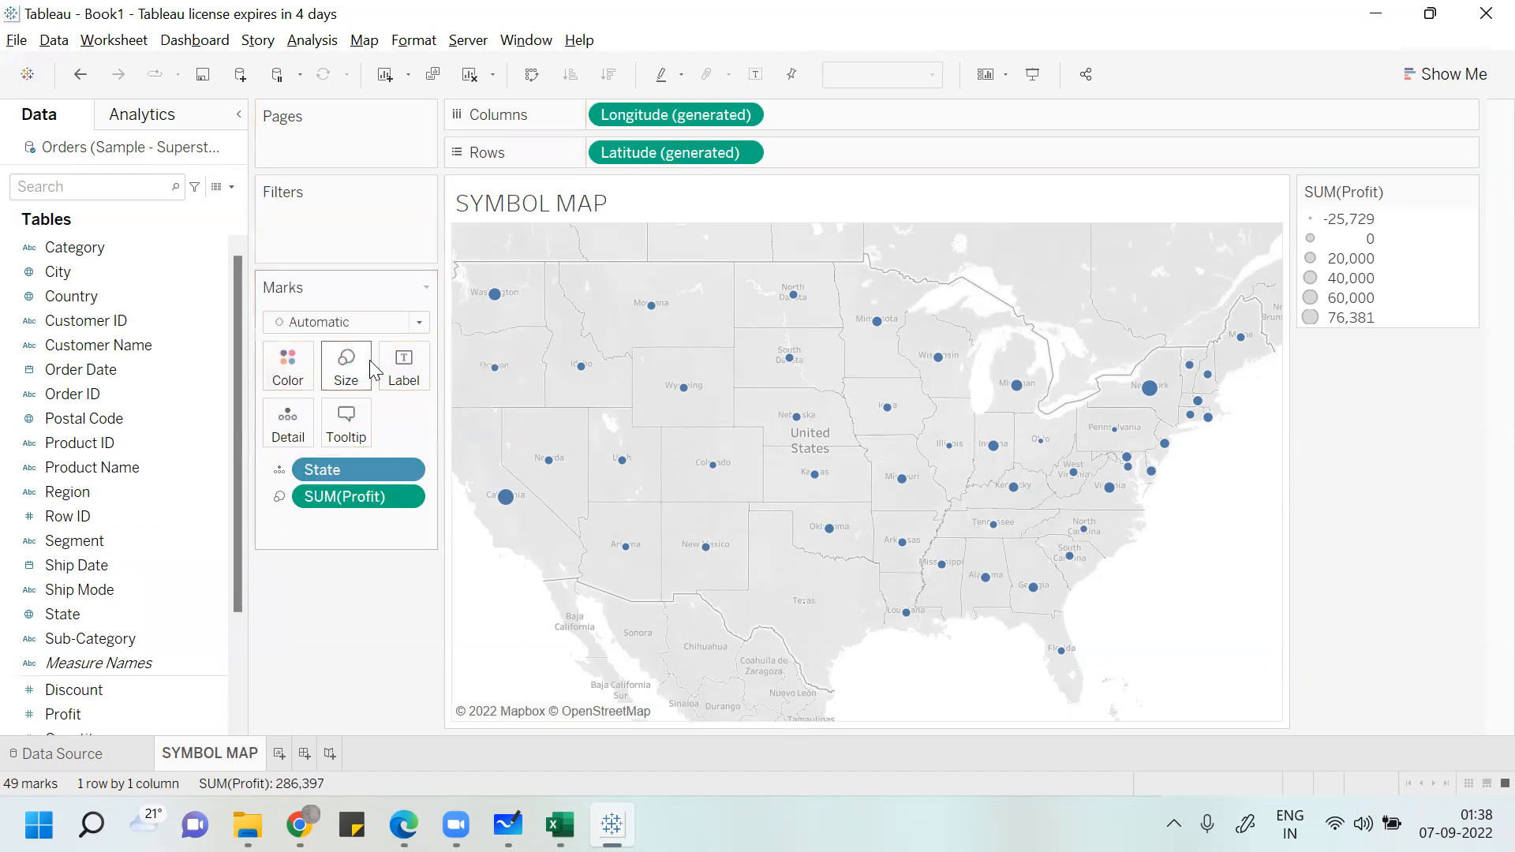
# Label the map marks with Profit and State.
pyautogui.moveTo(85, 715); pyautogui.dragTo(410, 366)
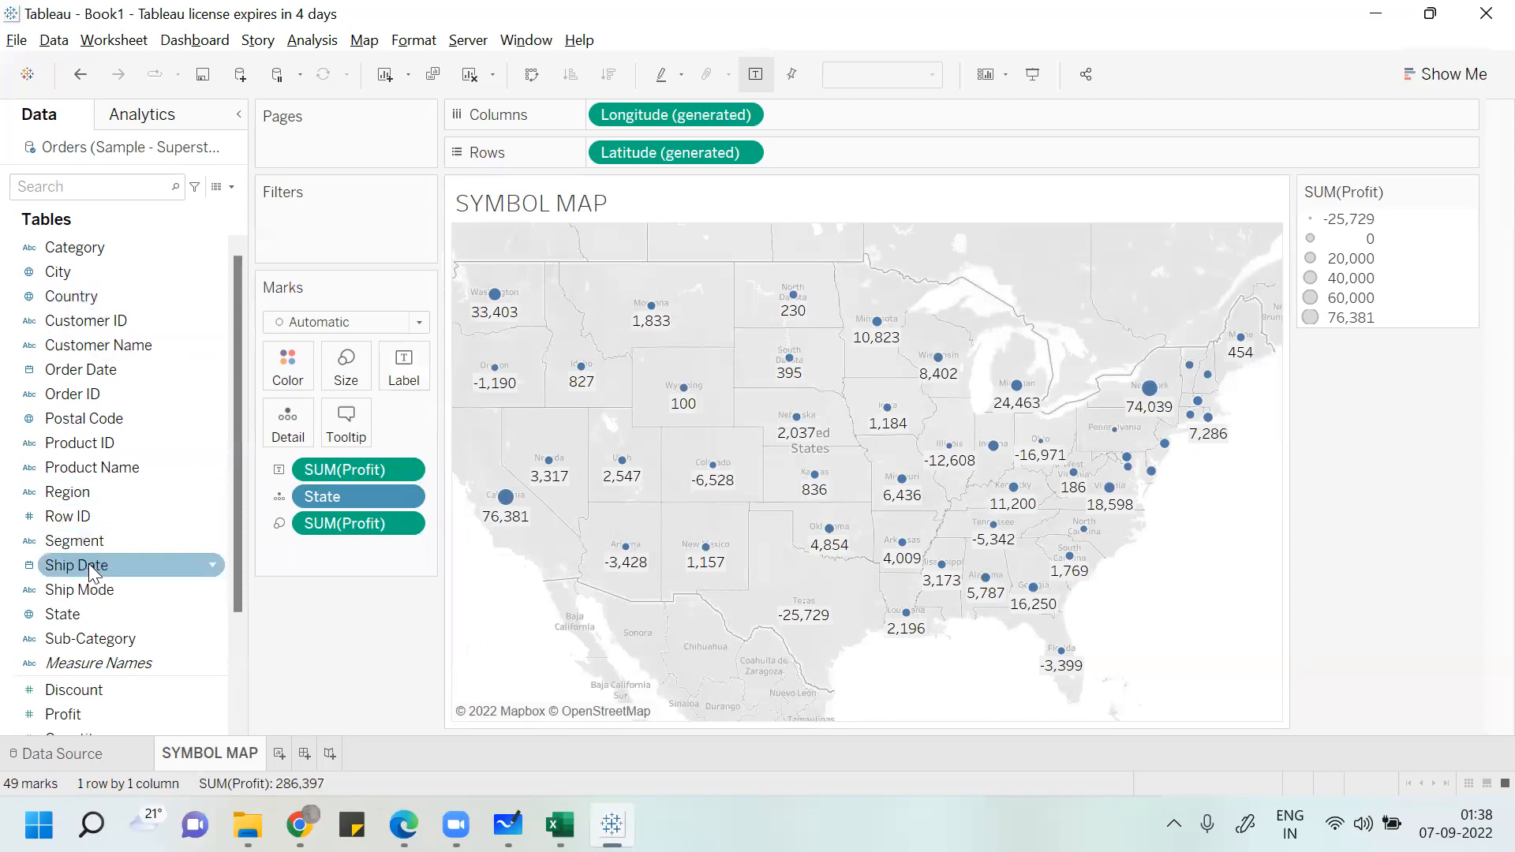
pyautogui.moveTo(93, 617); pyautogui.dragTo(422, 365)
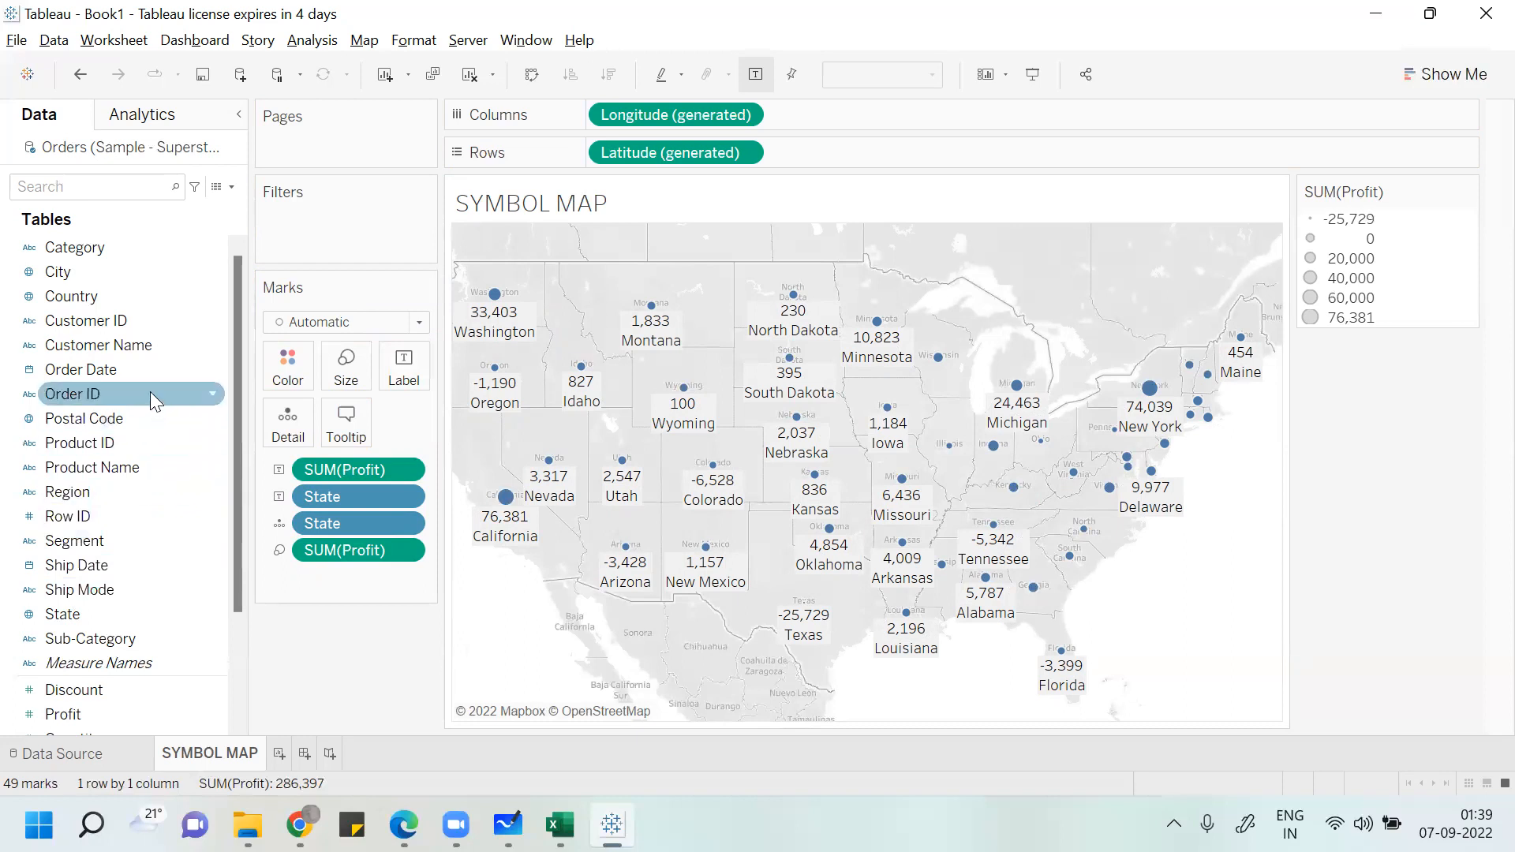
# Color the map marks by State and add State to their detail.
pyautogui.moveTo(92, 626); pyautogui.dragTo(304, 386)
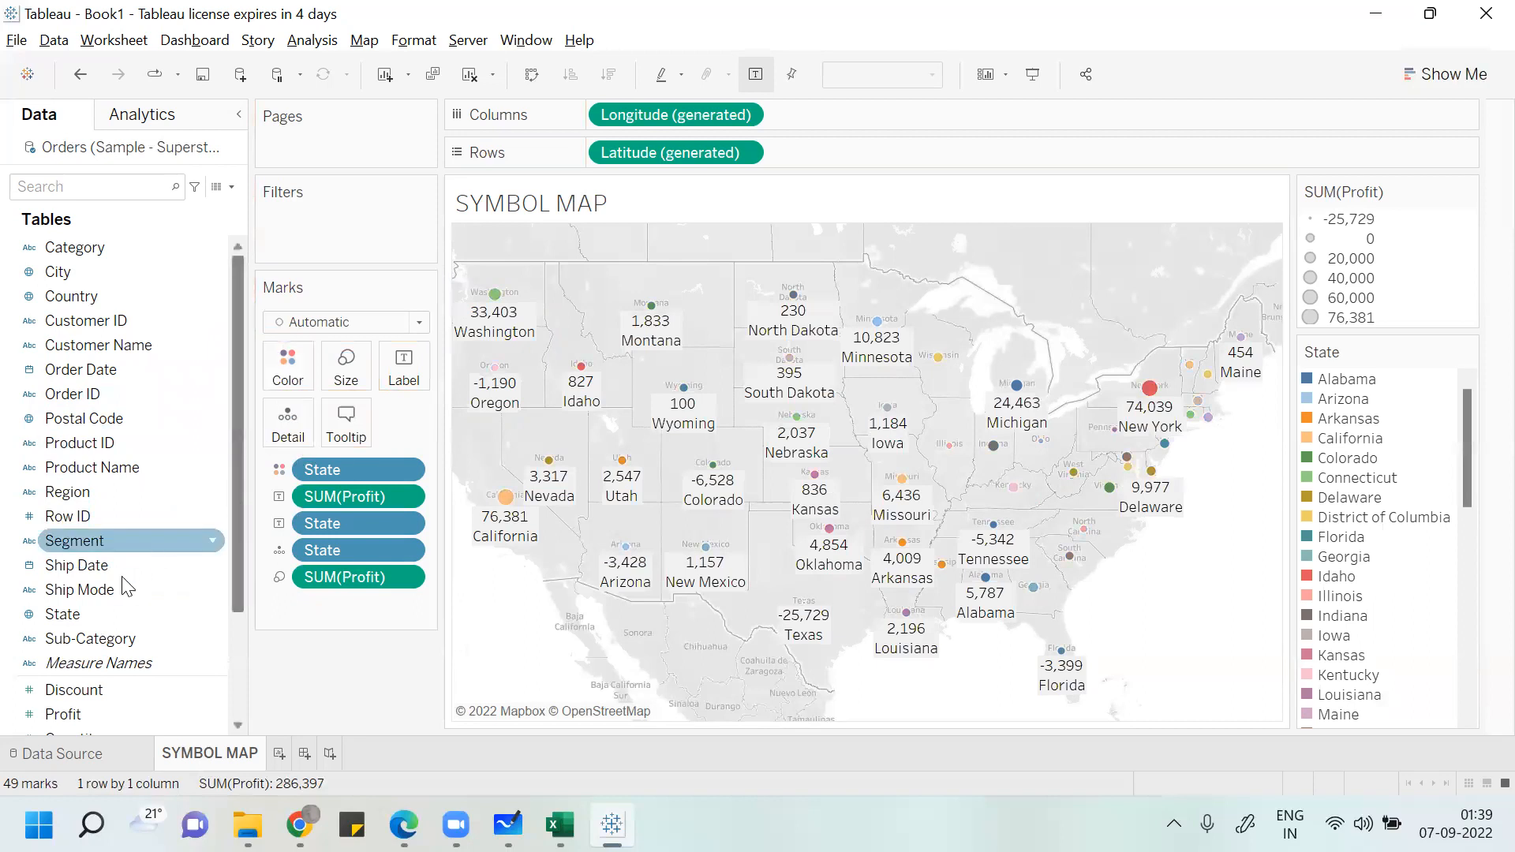
pyautogui.click(87, 615)
pyautogui.moveTo(87, 617); pyautogui.dragTo(299, 442)
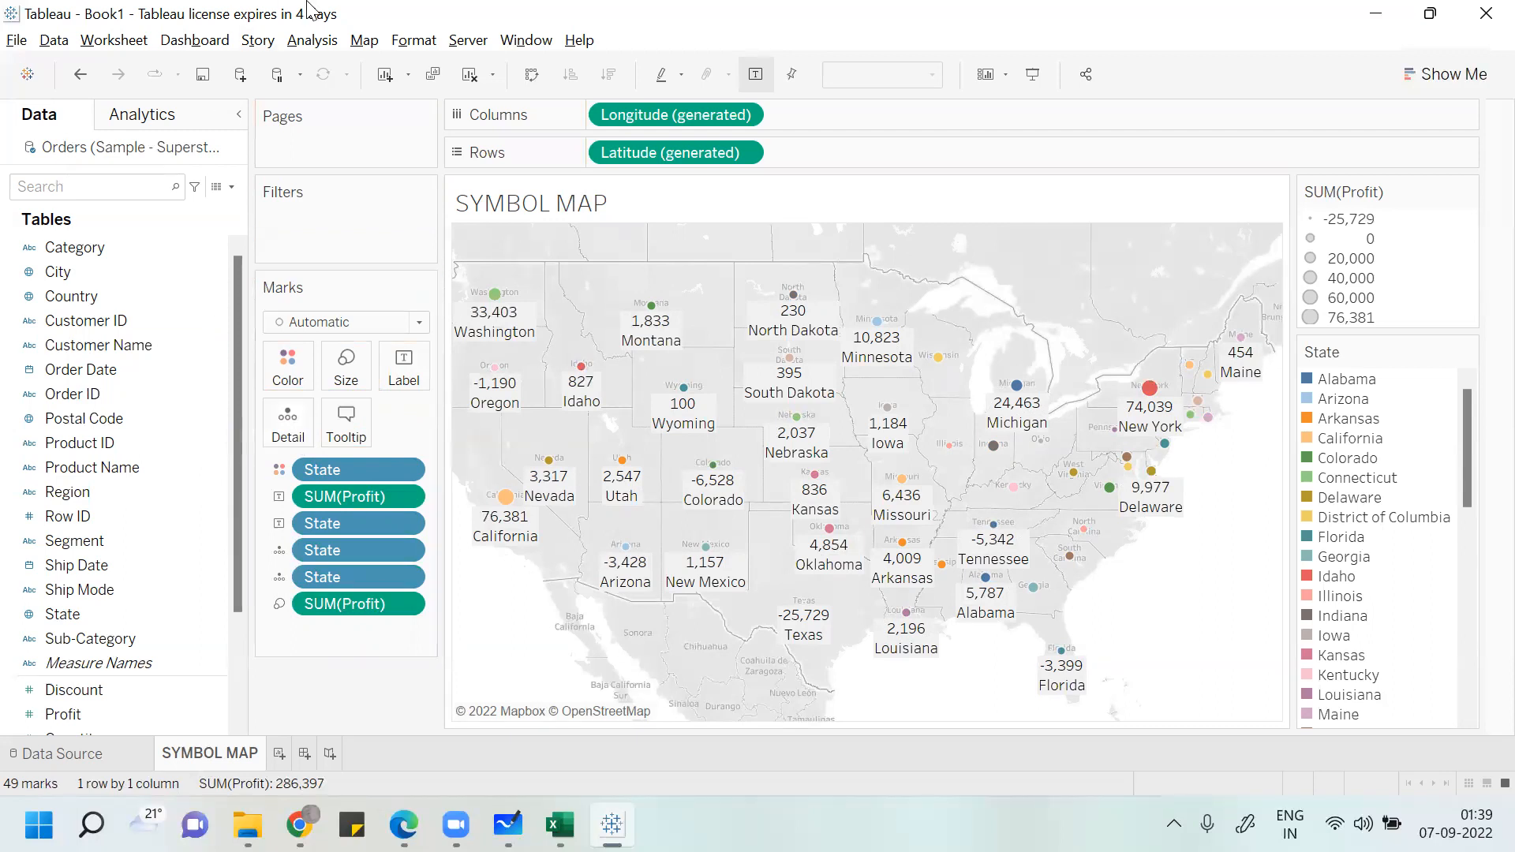
pyautogui.hotkey('alt', 'm')
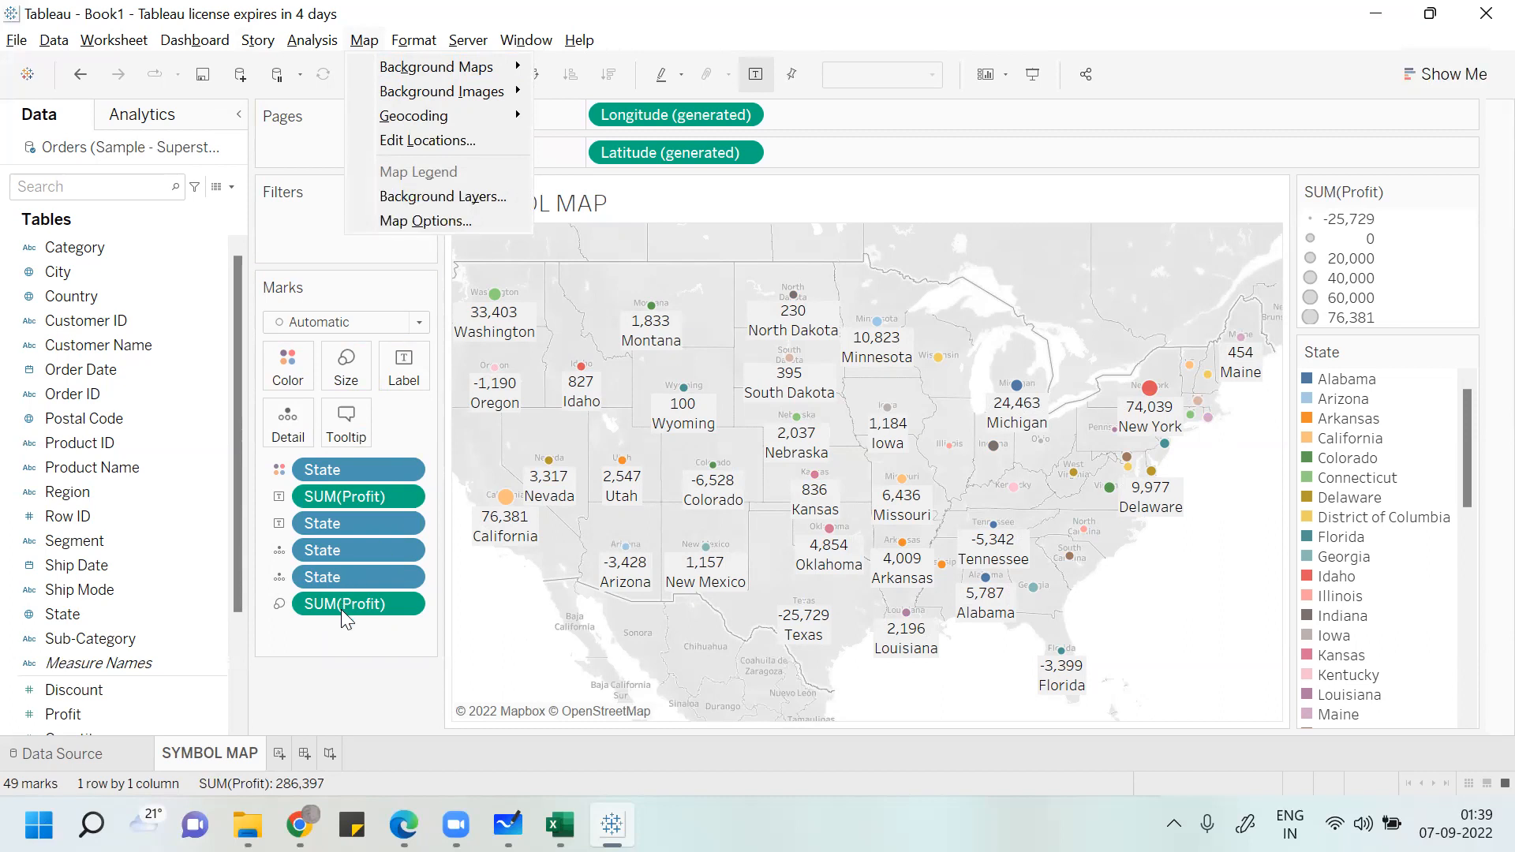
pyautogui.click(336, 662)
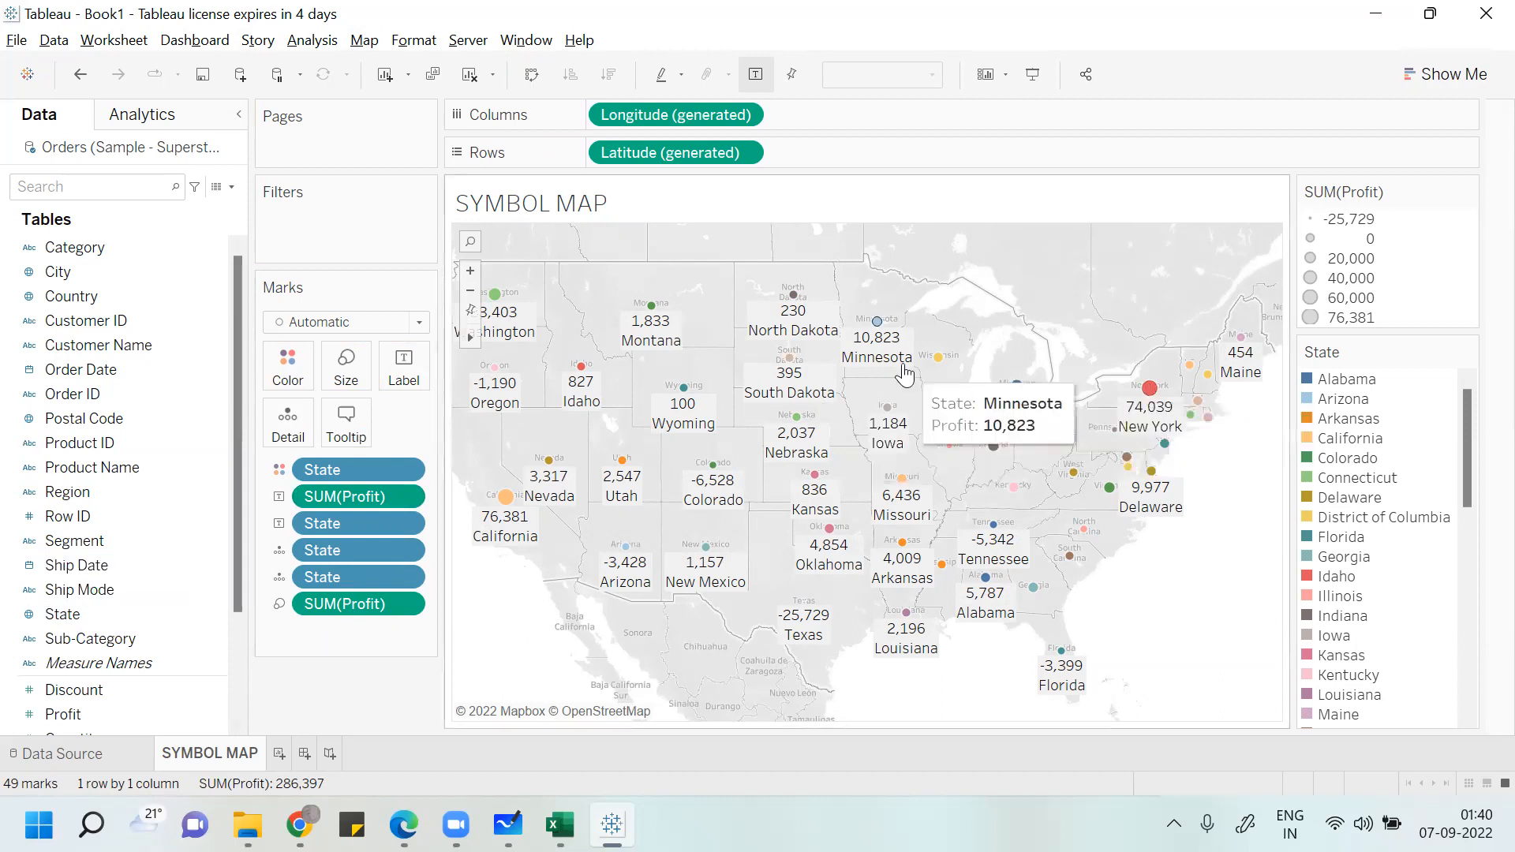
# Set the mark type to Shape and review the color palette assigned to State.
pyautogui.click(420, 322)
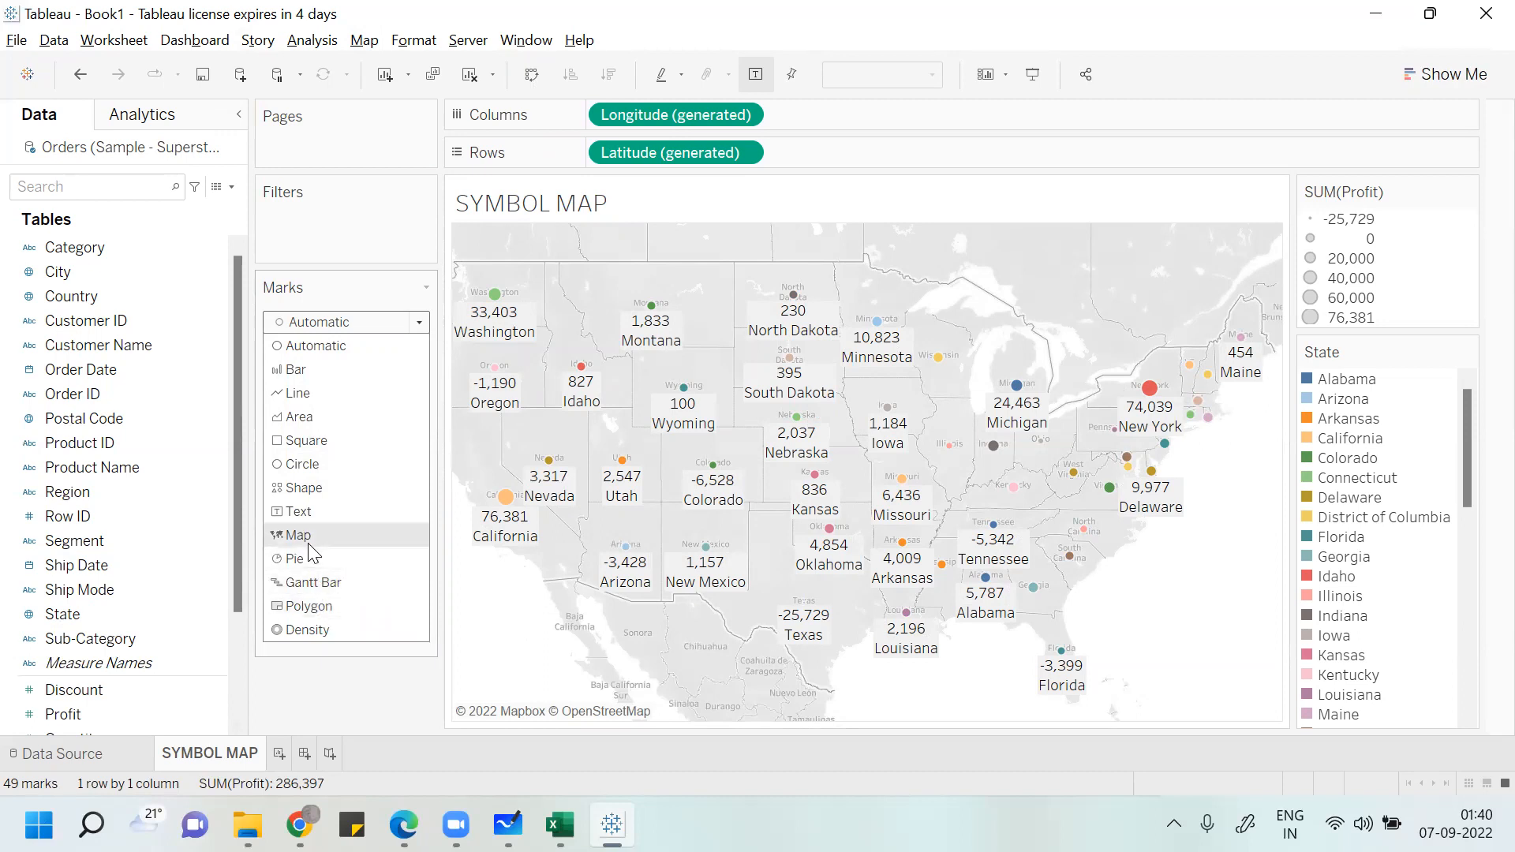
pyautogui.click(337, 492)
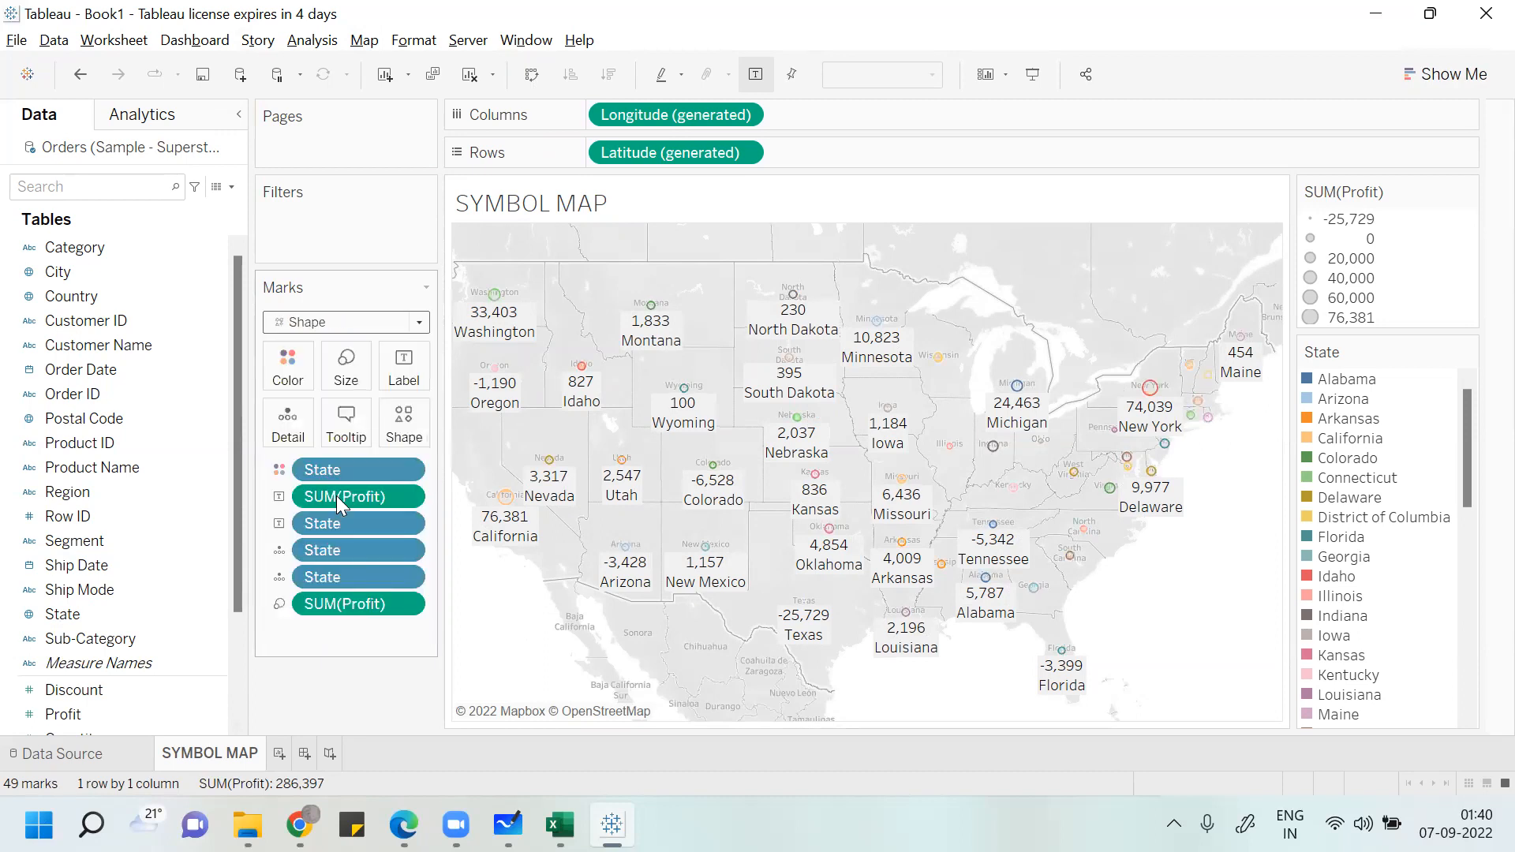
pyautogui.click(306, 385)
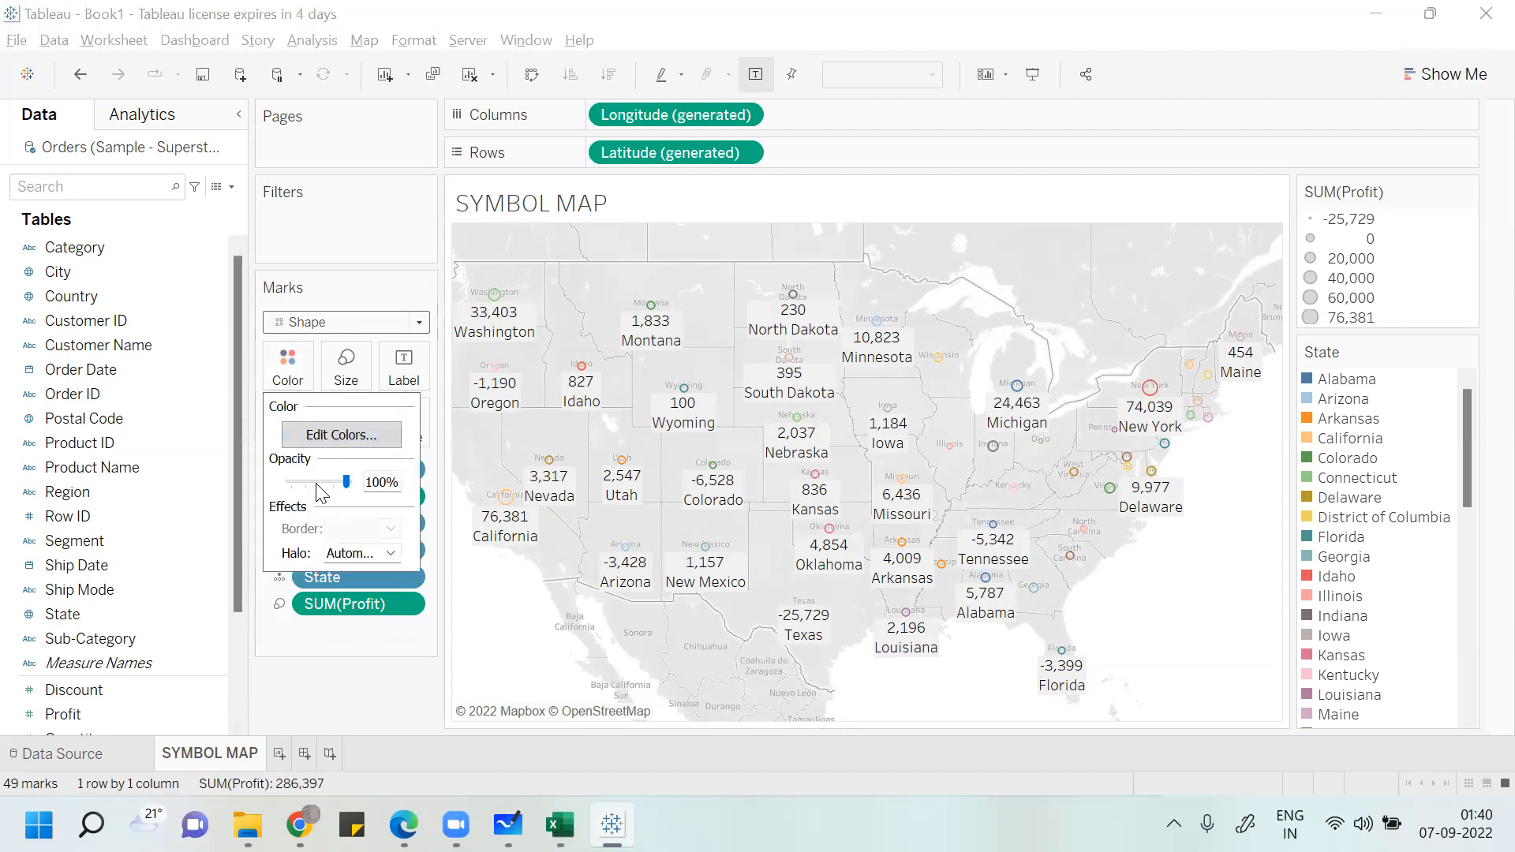
pyautogui.click(339, 441)
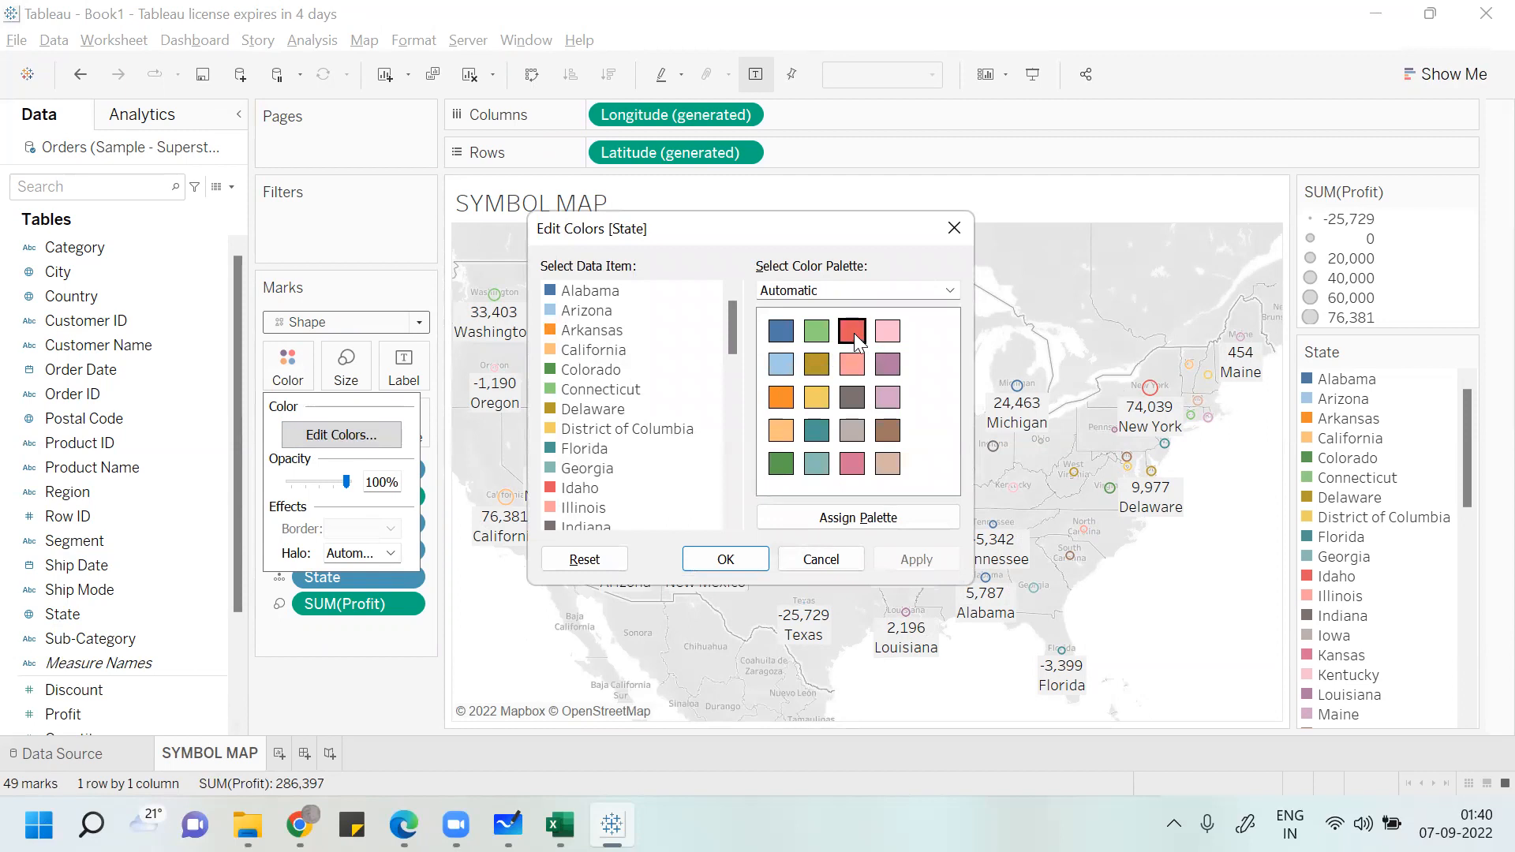
pyautogui.click(727, 562)
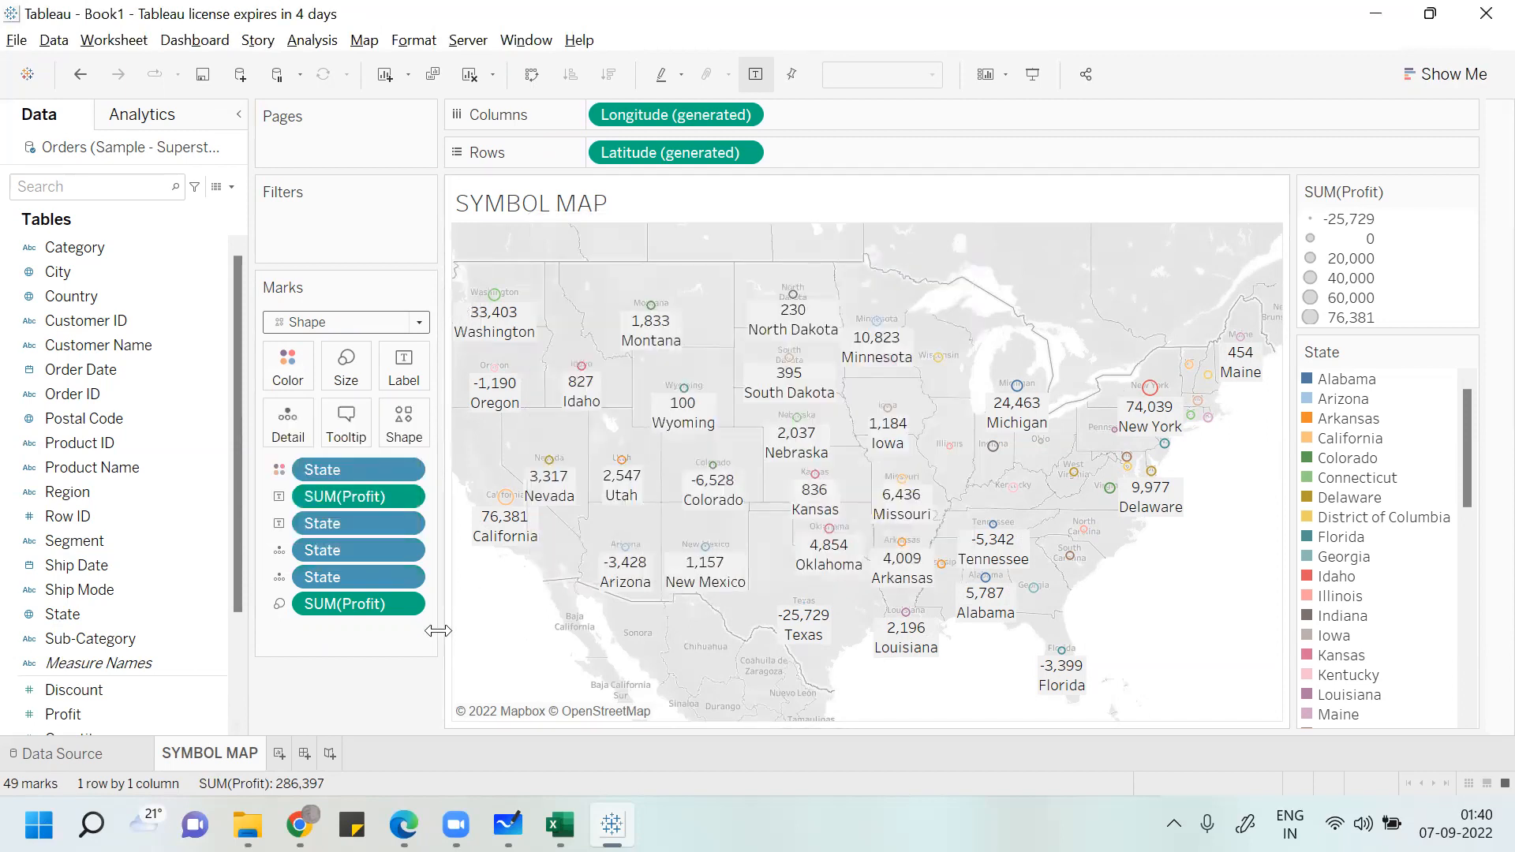
# Change the mark type to Map so that the view becomes a filled map of the states.
pyautogui.click(386, 331)
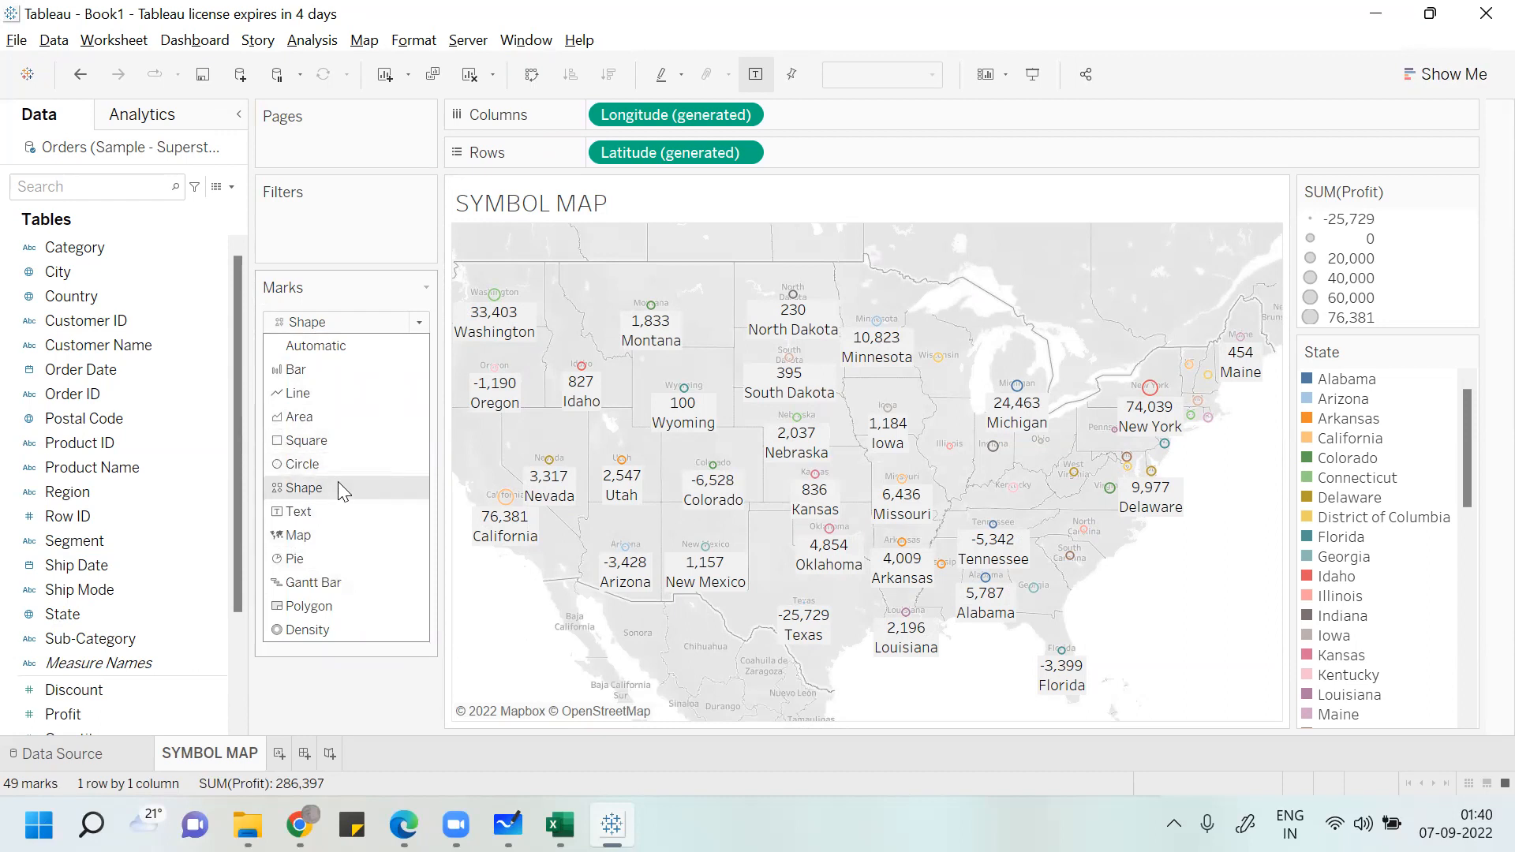
pyautogui.click(329, 536)
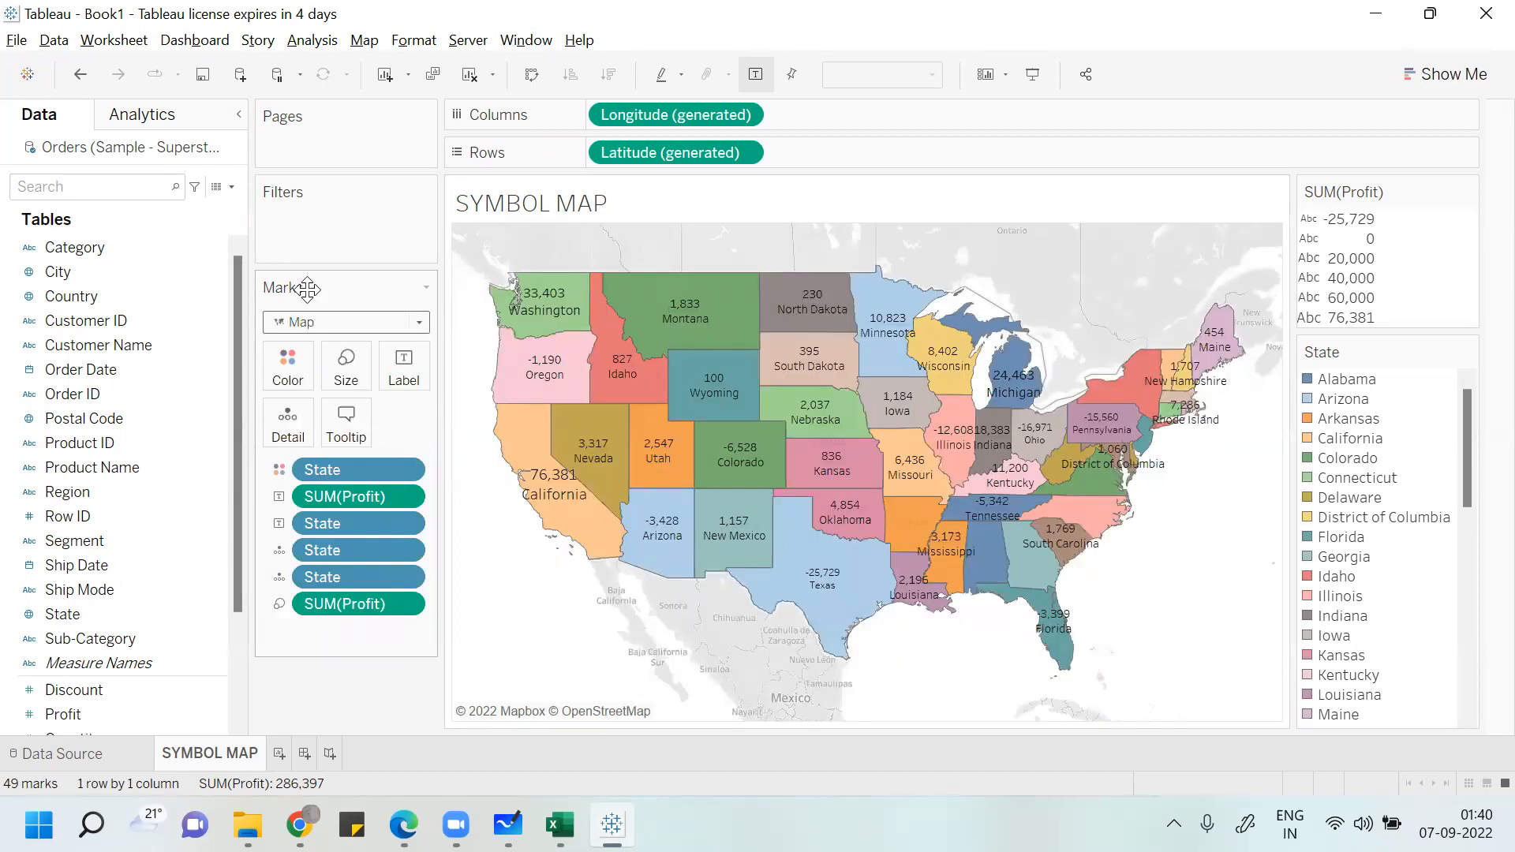
pyautogui.moveTo(796, 371)
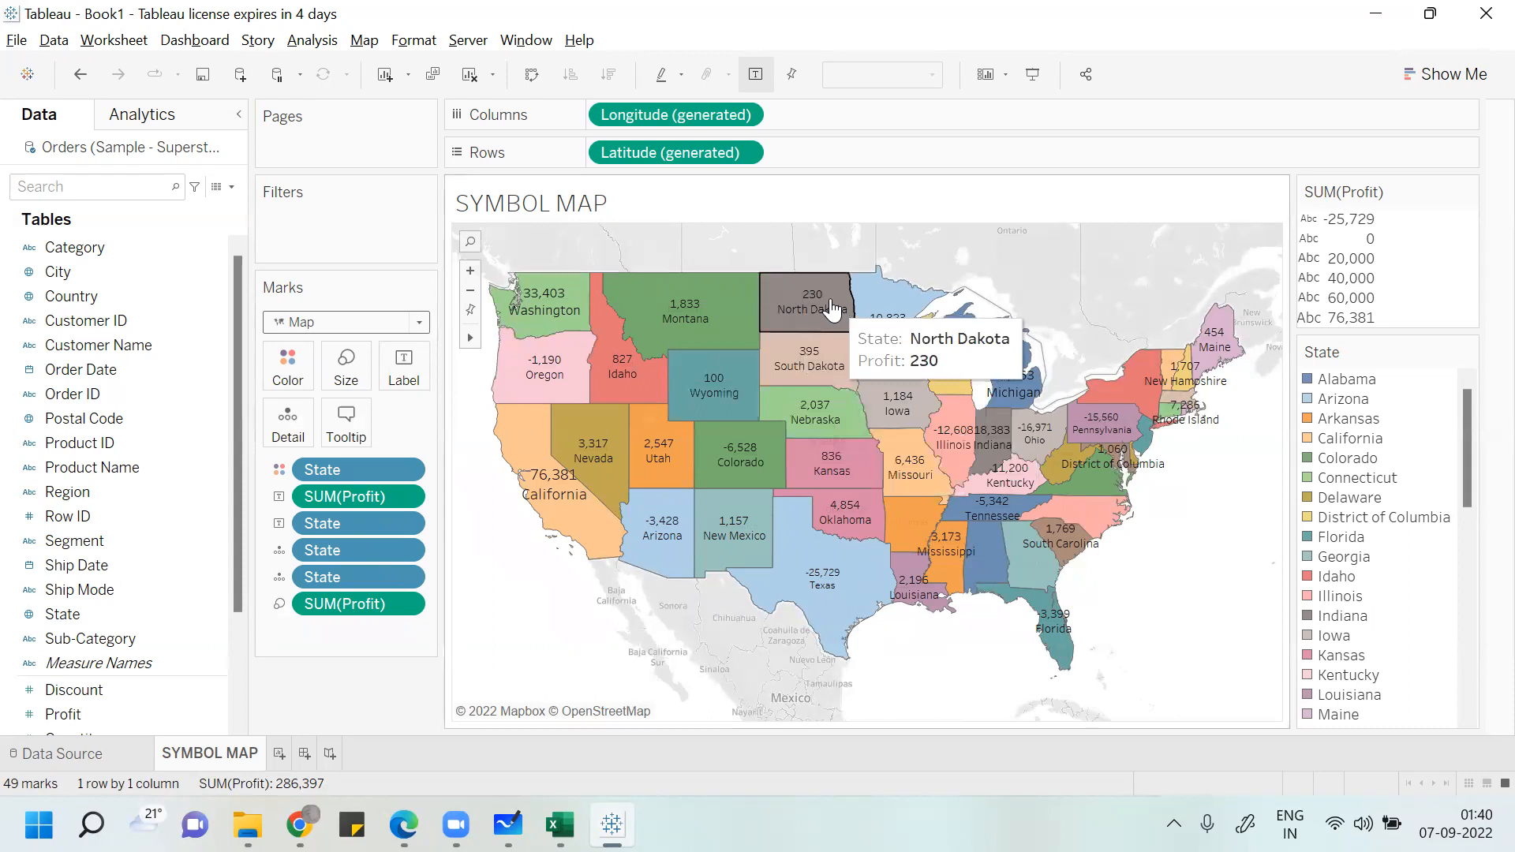
# Show the map in presentation mode and highlight Kansas, Minnesota and New Jersey one at a time through the State legend.
pyautogui.click(1035, 81)
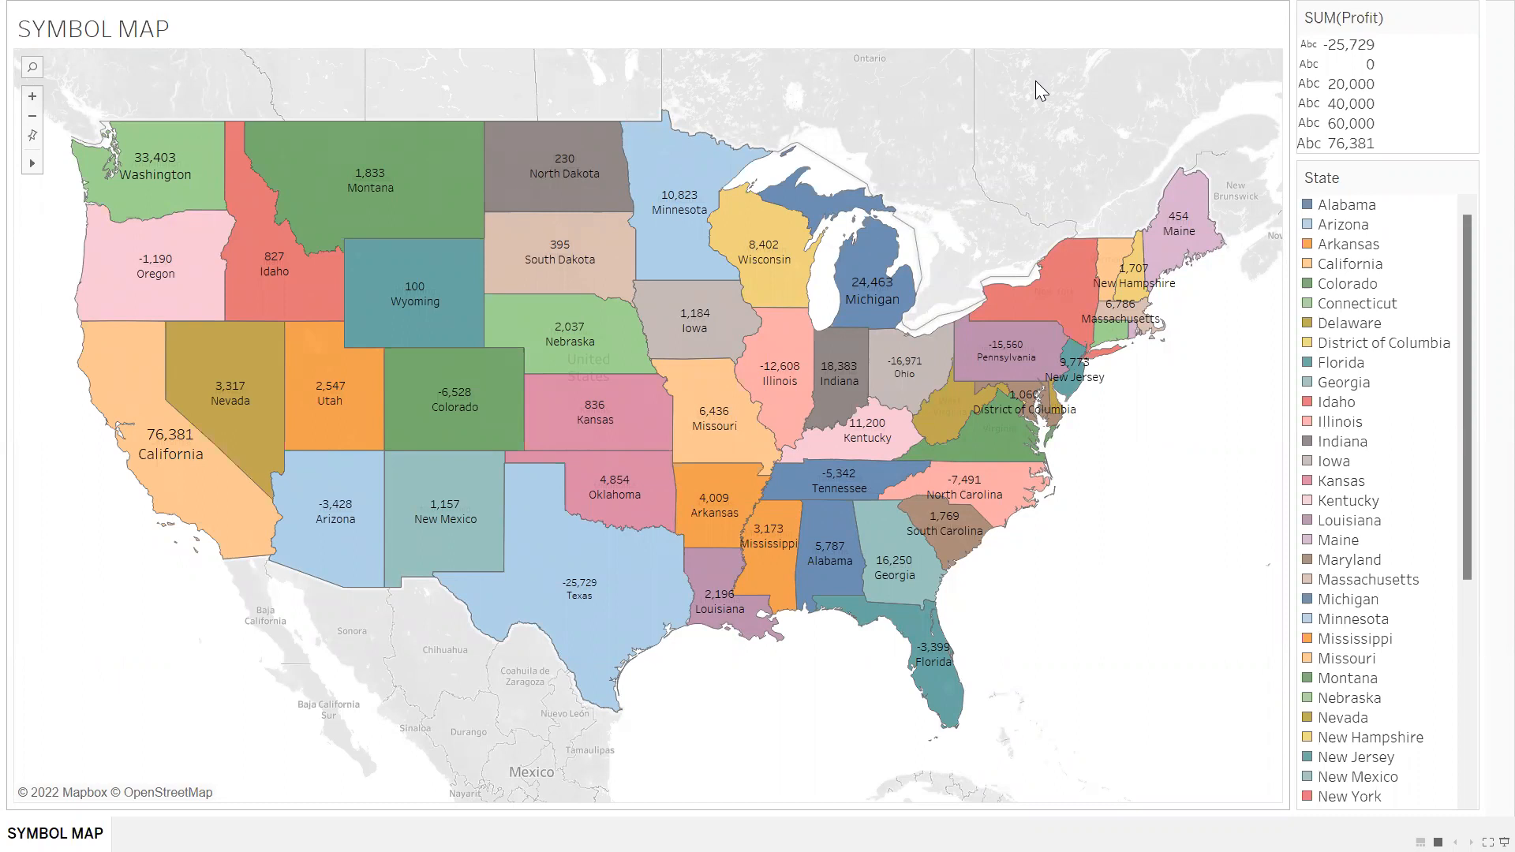
pyautogui.click(1342, 481)
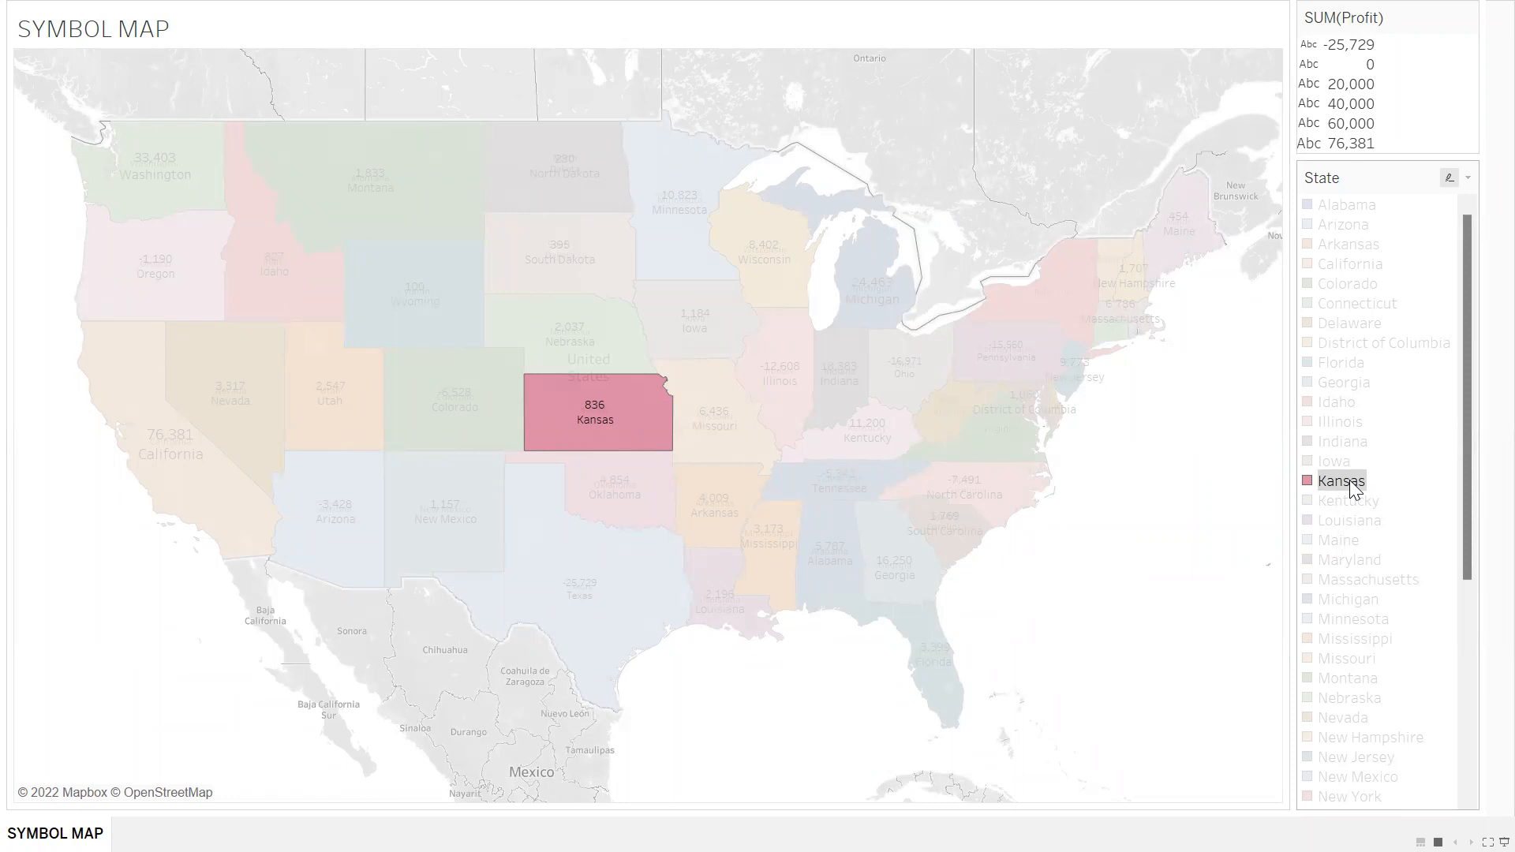
pyautogui.click(1326, 622)
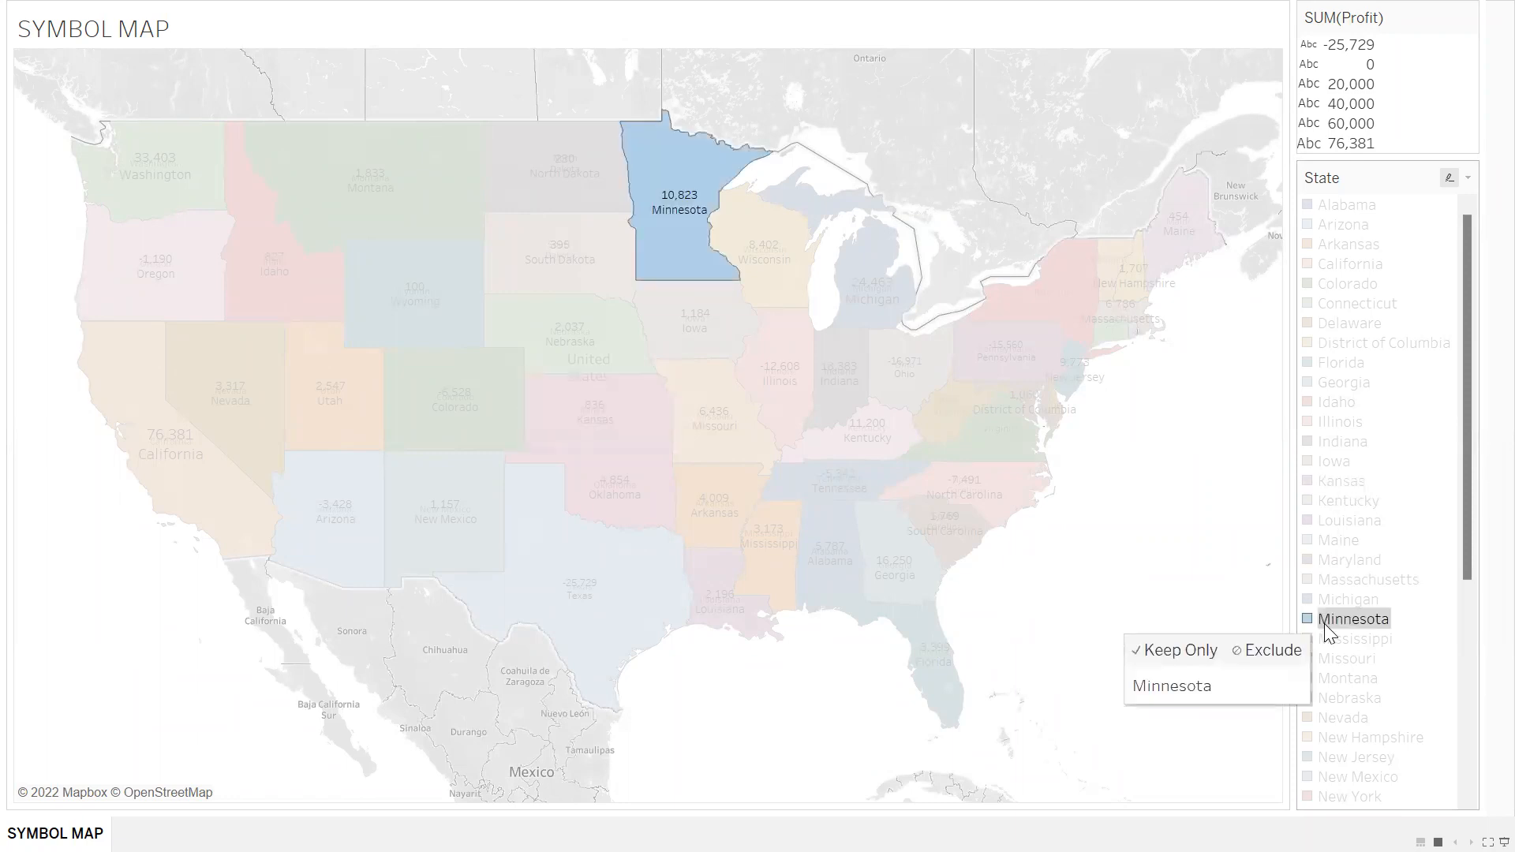
pyautogui.click(1323, 756)
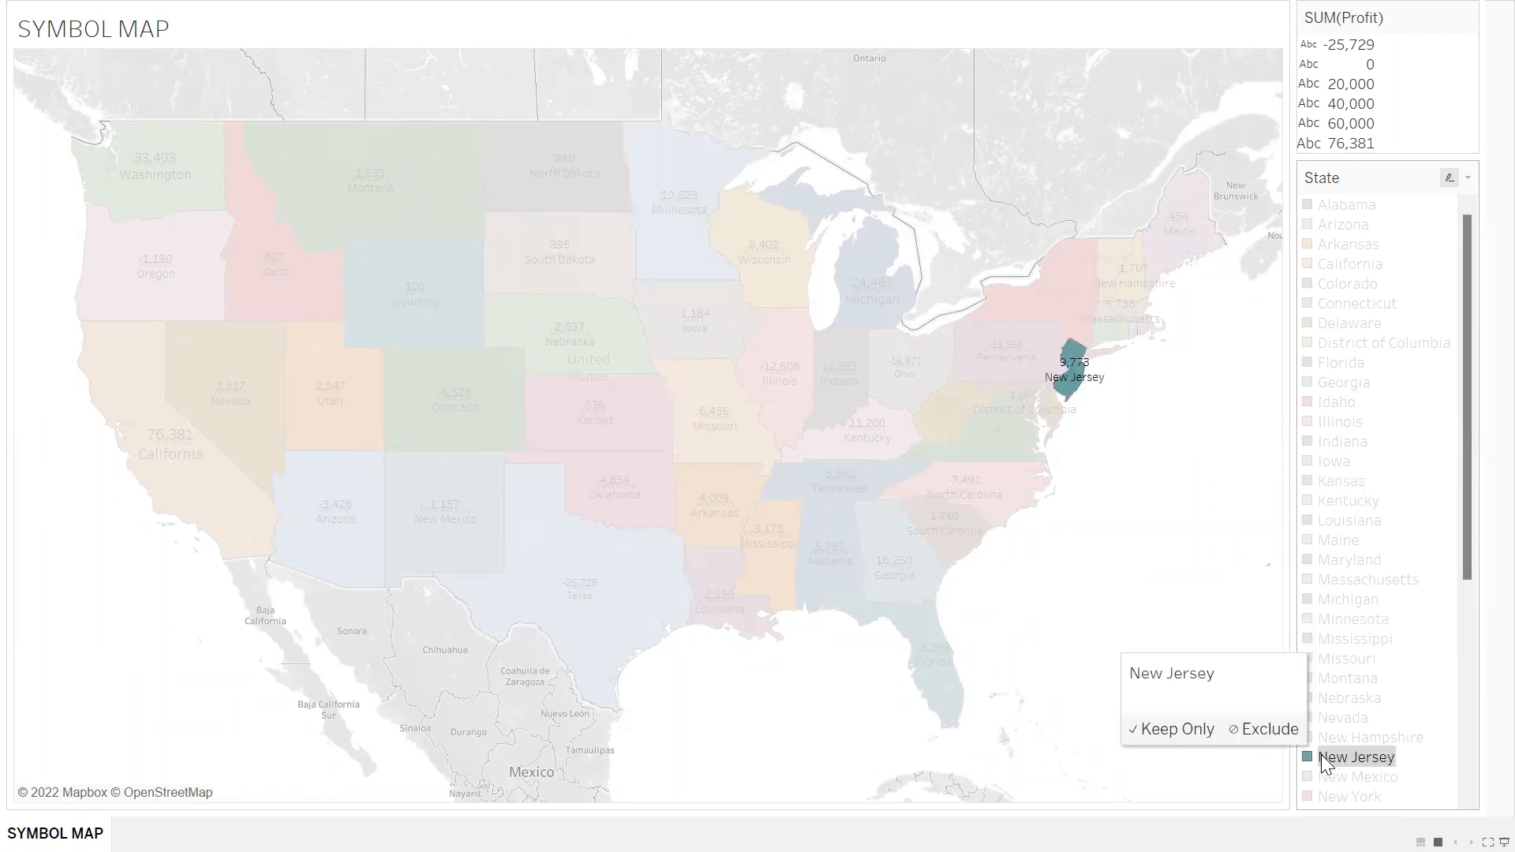
pyautogui.click(1337, 246)
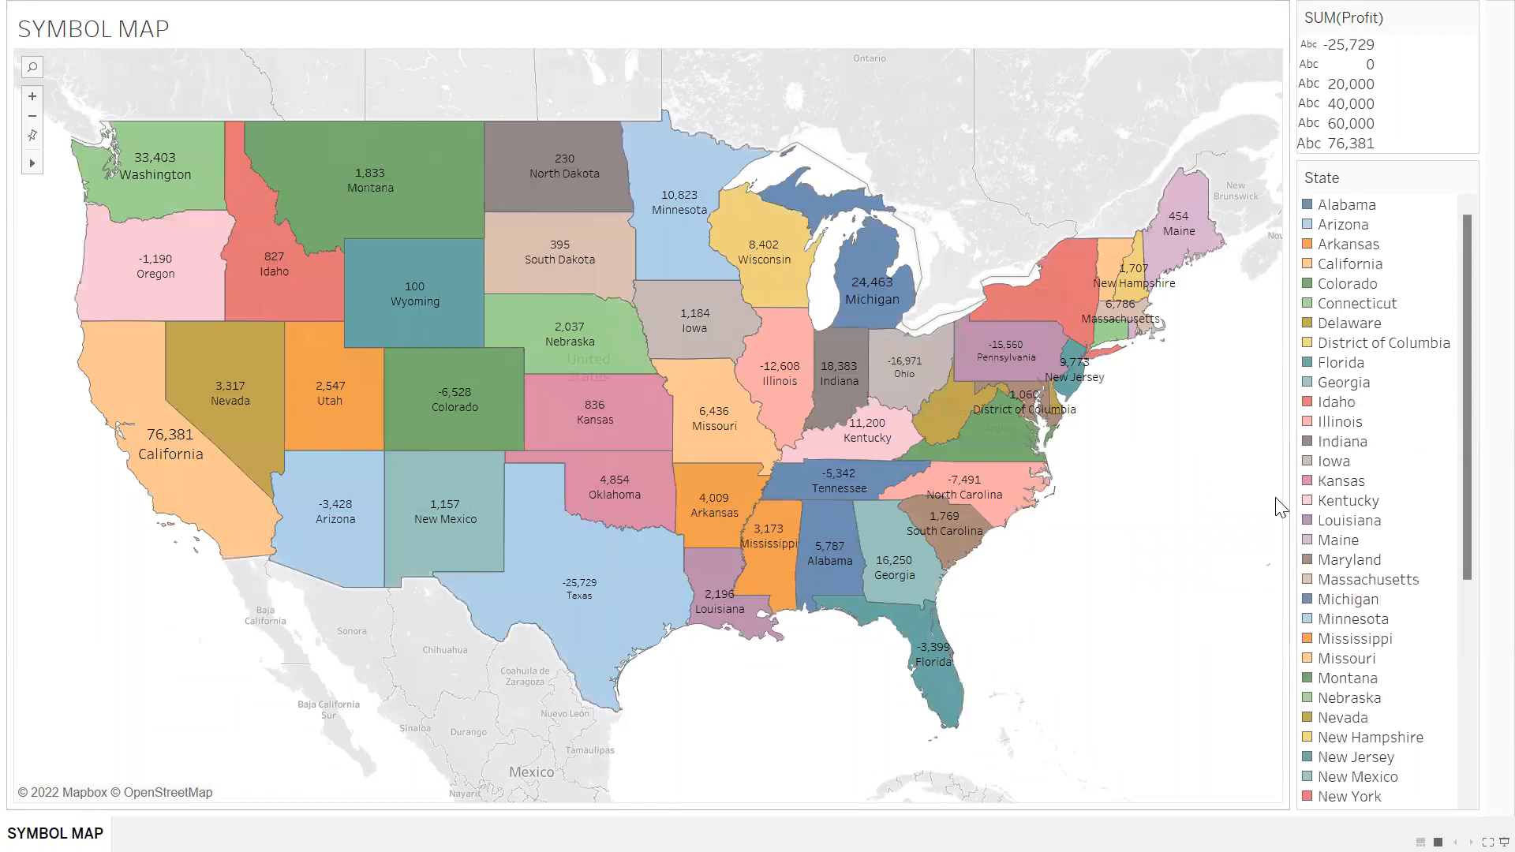
# Highlight Indiana, Michigan, New Hampshire, District of Columbia, California, Louisiana and Mississippi together on the map, and clear the highlight.
pyautogui.click(1342, 442)
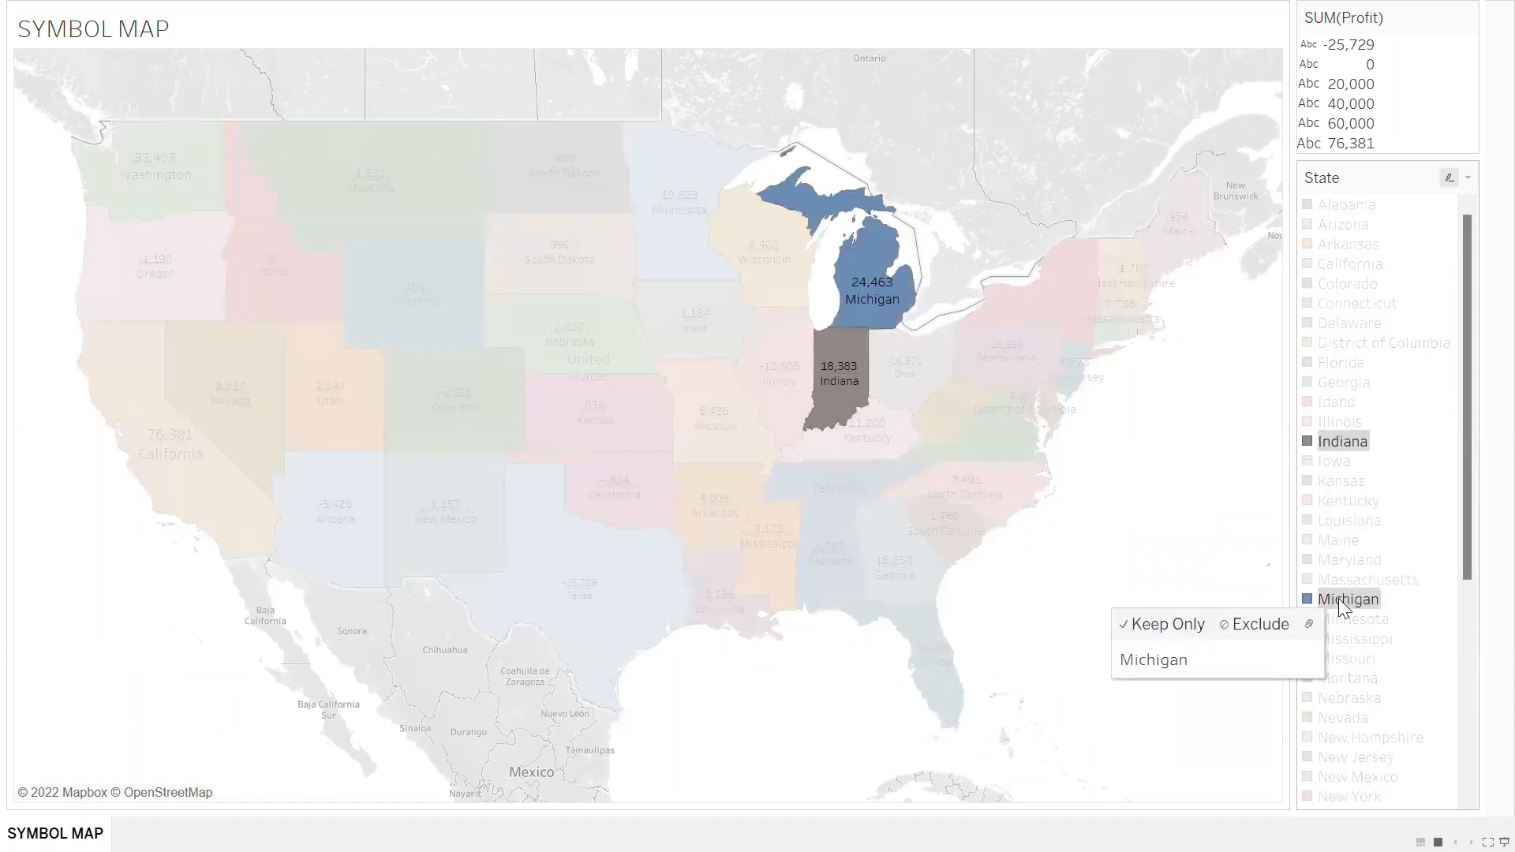
pyautogui.keyDown('ctrl'); pyautogui.click(1342, 737); pyautogui.keyUp('ctrl')
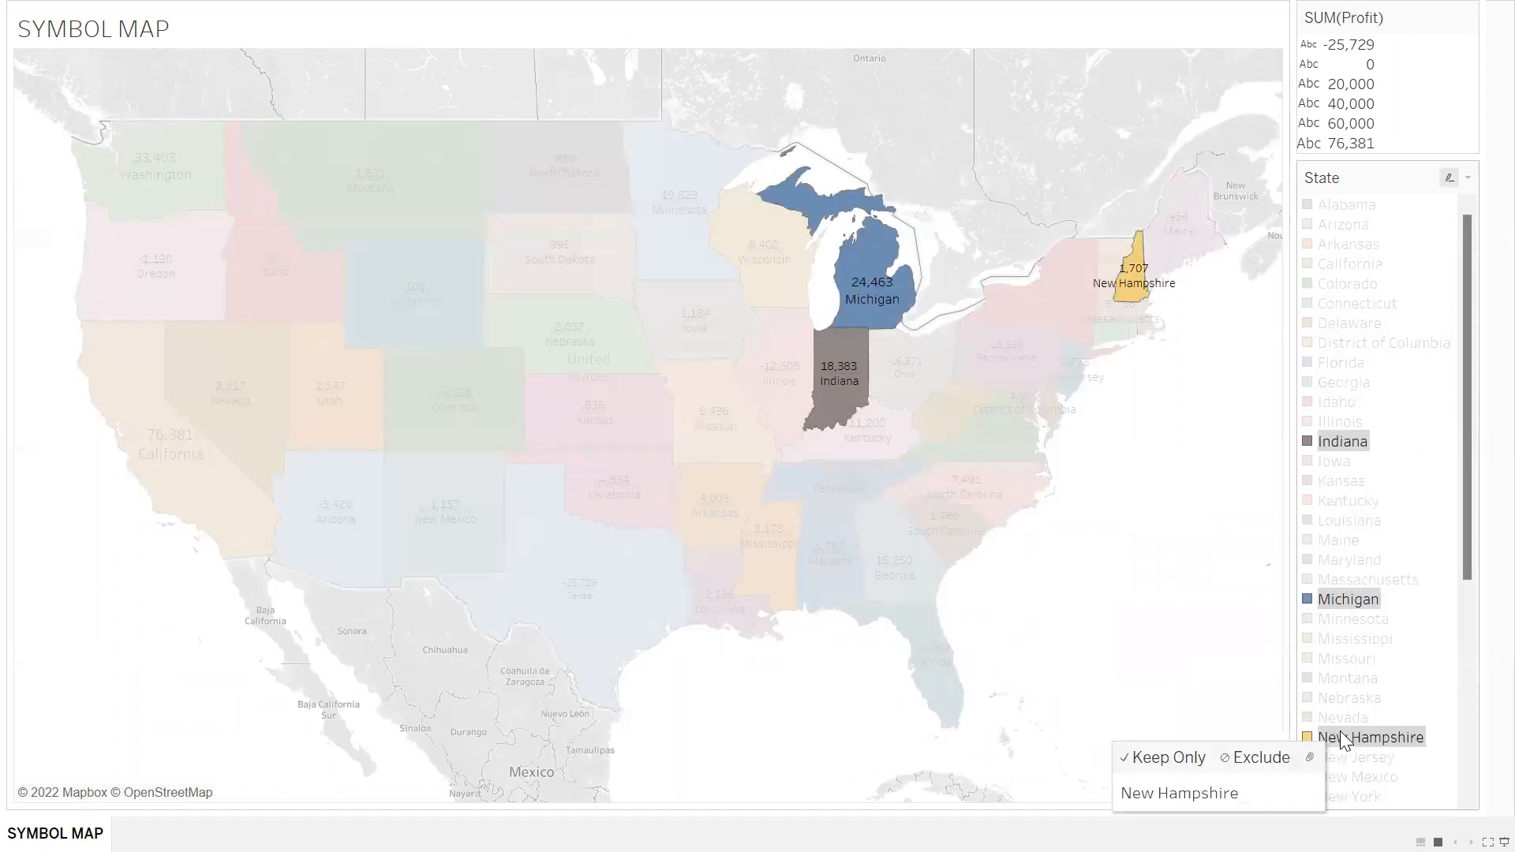
pyautogui.keyDown('ctrl'); pyautogui.click(1354, 343); pyautogui.keyUp('ctrl')
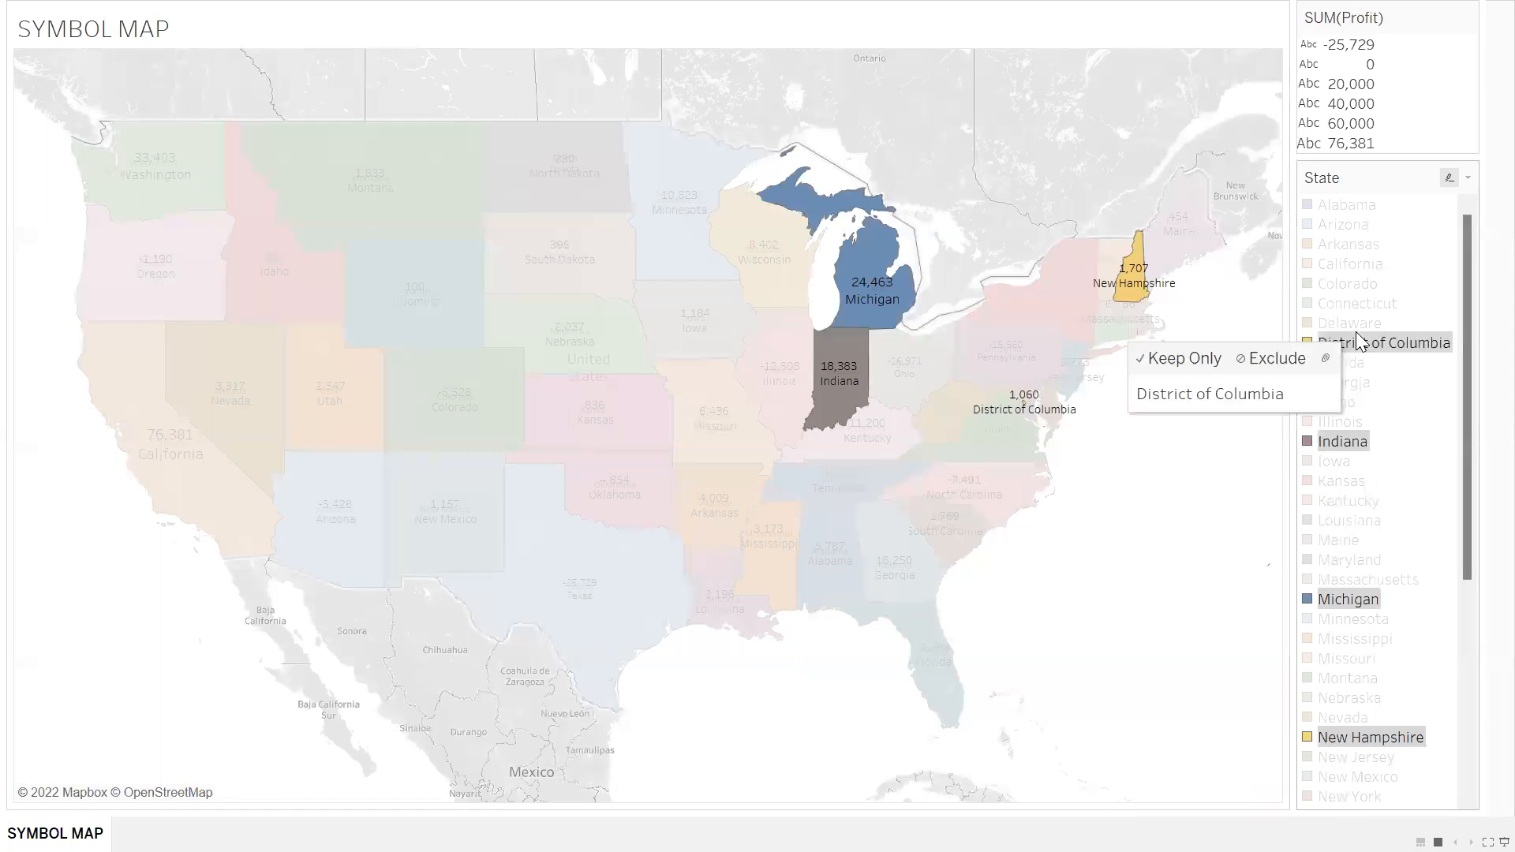
pyautogui.keyDown('ctrl'); pyautogui.click(1334, 259); pyautogui.keyUp('ctrl')
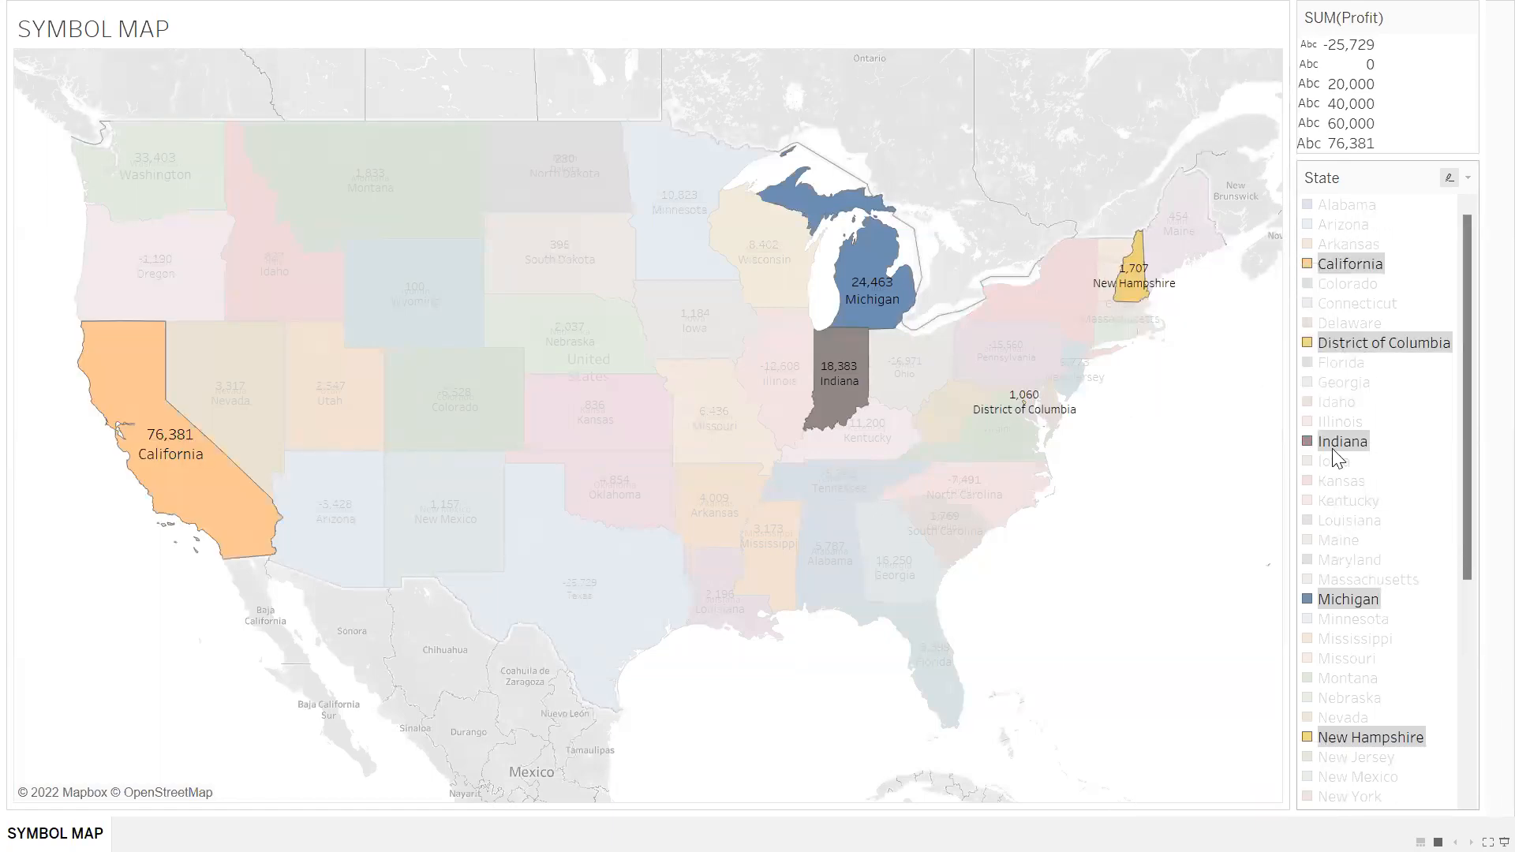
pyautogui.keyDown('ctrl'); pyautogui.click(1323, 521); pyautogui.keyUp('ctrl')
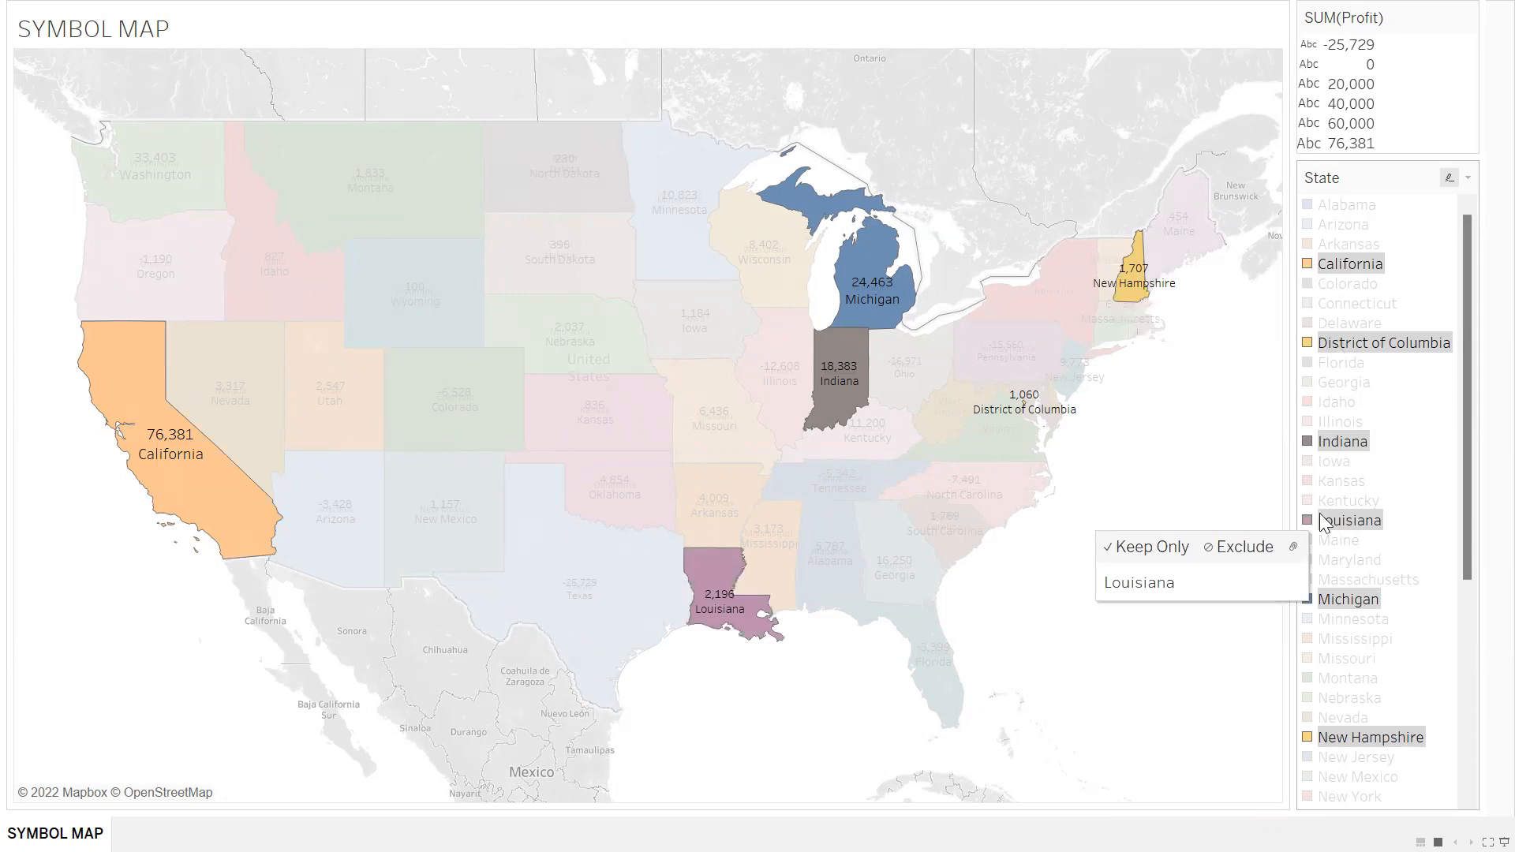
pyautogui.keyDown('ctrl'); pyautogui.click(1311, 640); pyautogui.keyUp('ctrl')
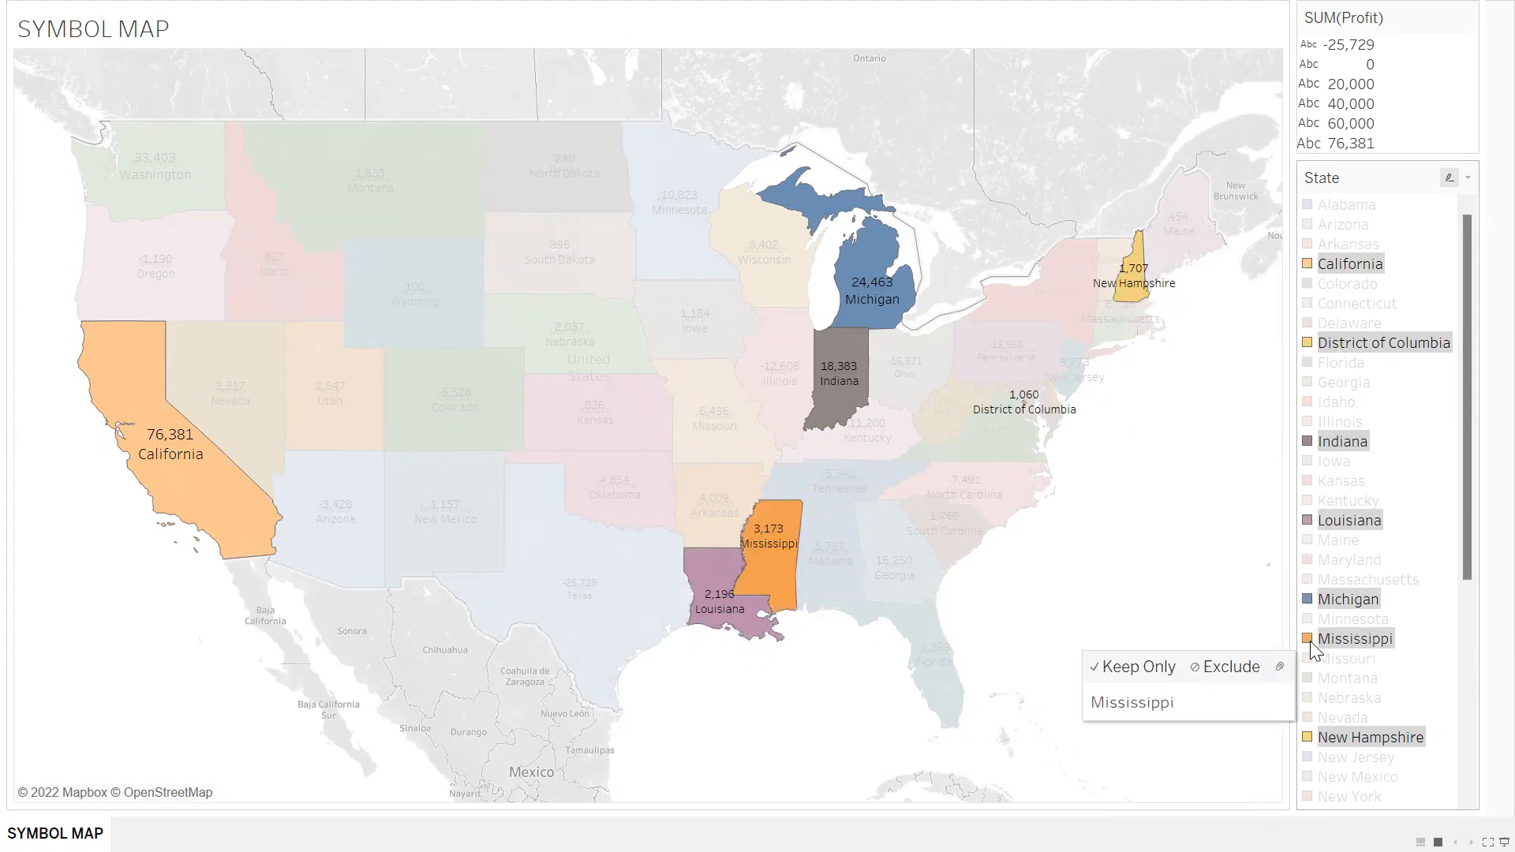
pyautogui.click(1151, 785)
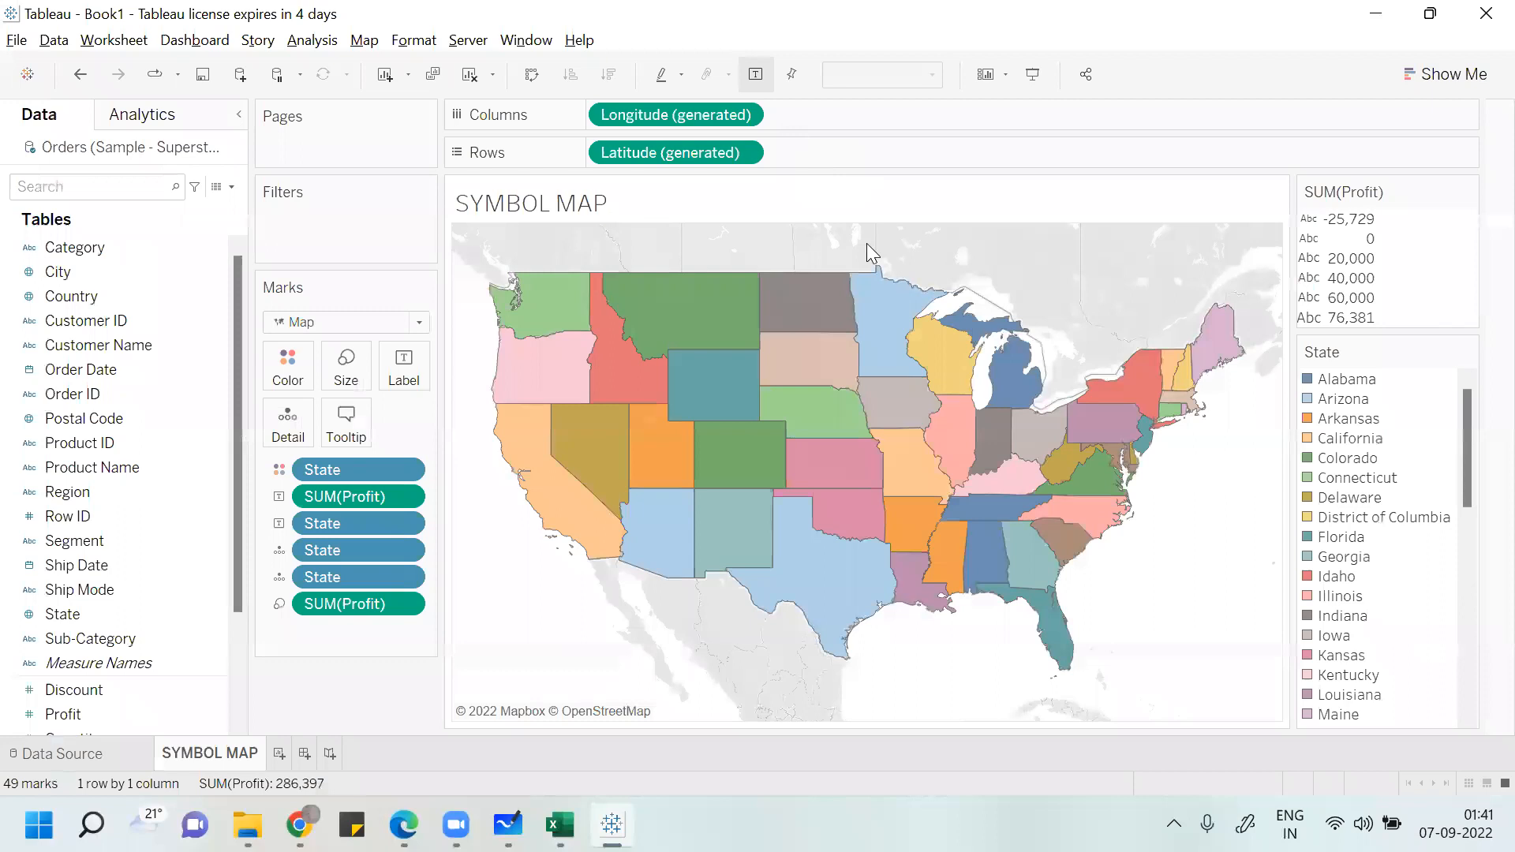
pyautogui.click(368, 44)
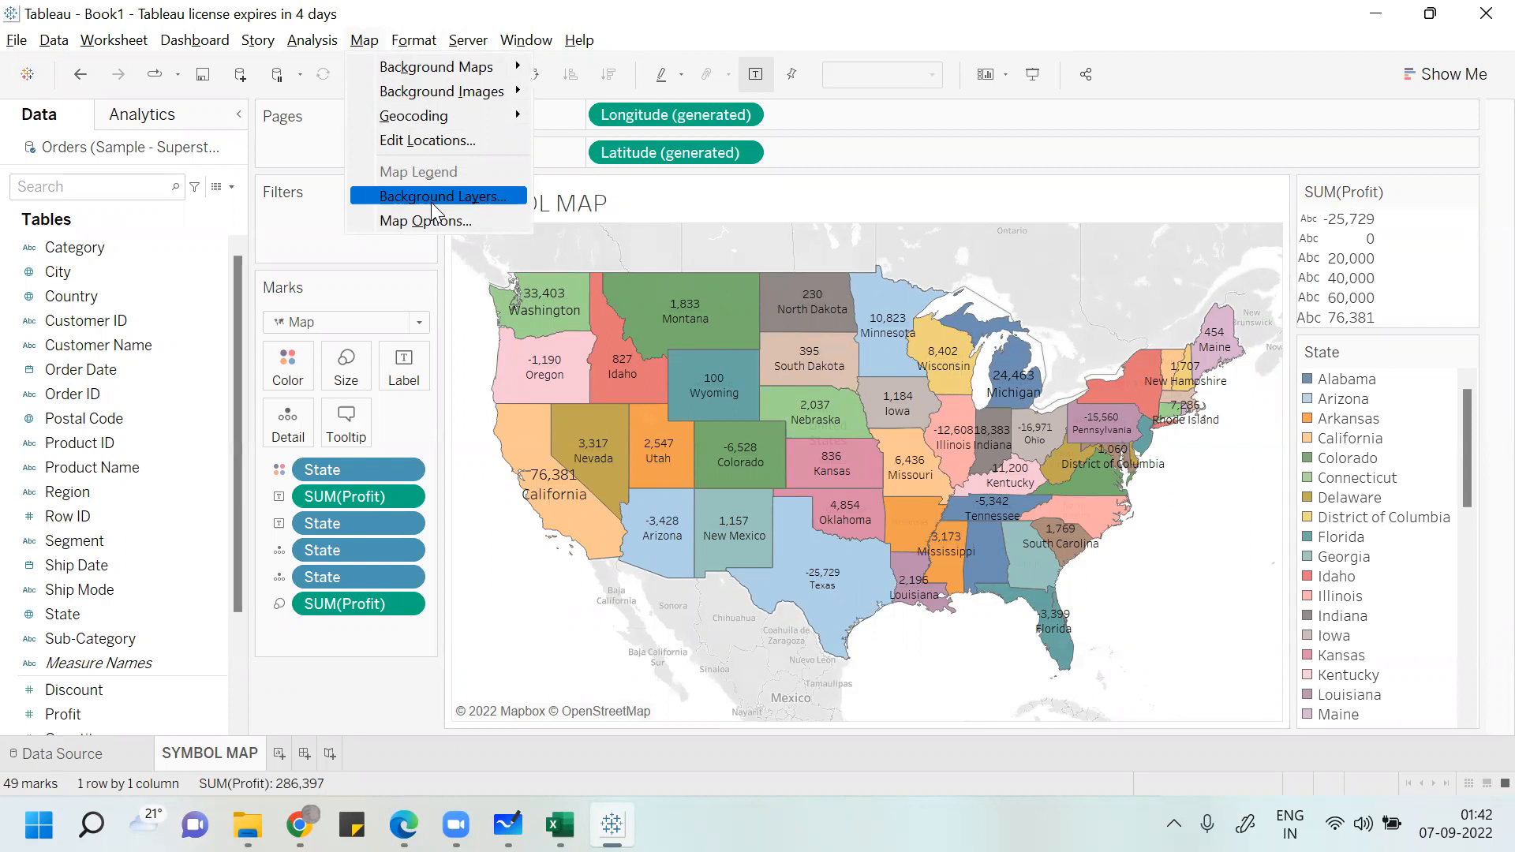
pyautogui.click(485, 618)
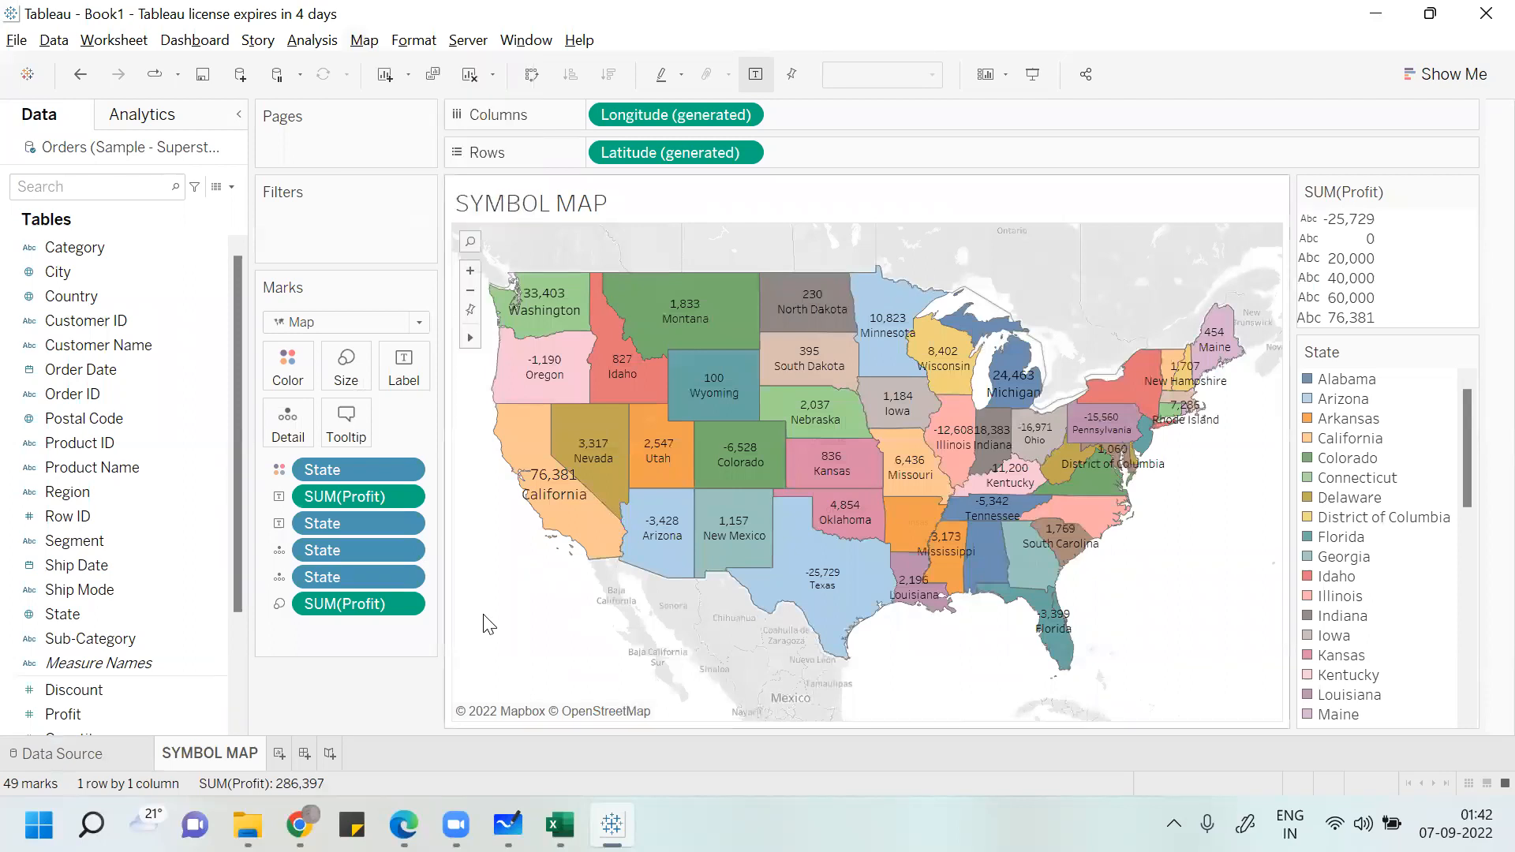